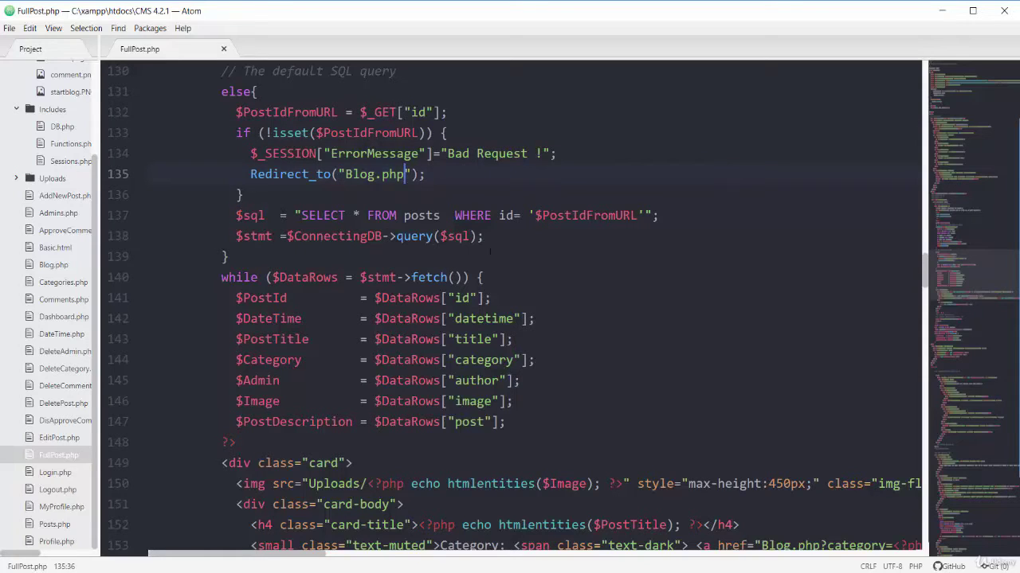
Add the line $Result=$stmt->rowcount(); below the query in FullPost.php.
click(491, 236)
key(Return)
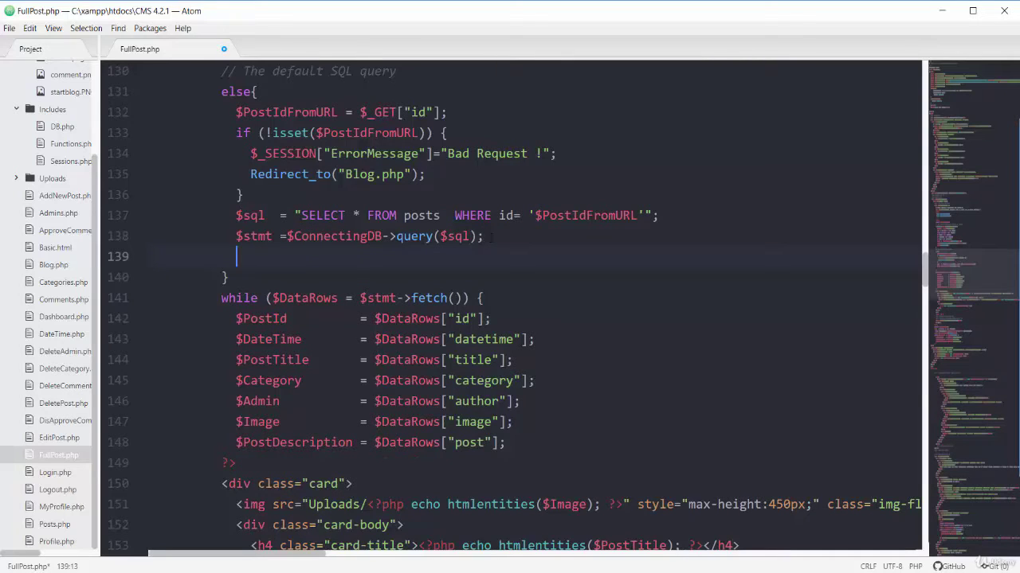
text($st)
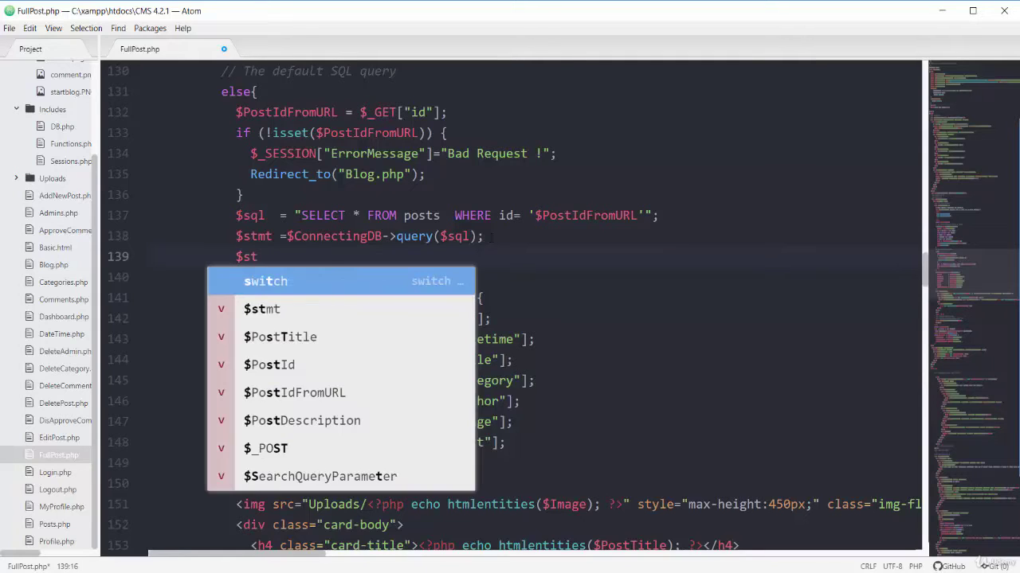
key(Left)
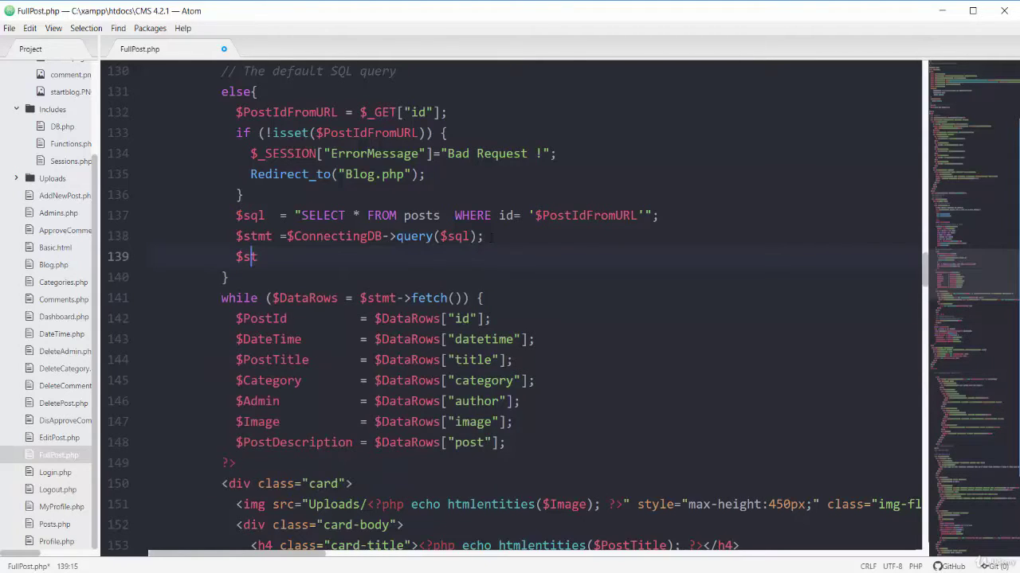
text(mt->rowc)
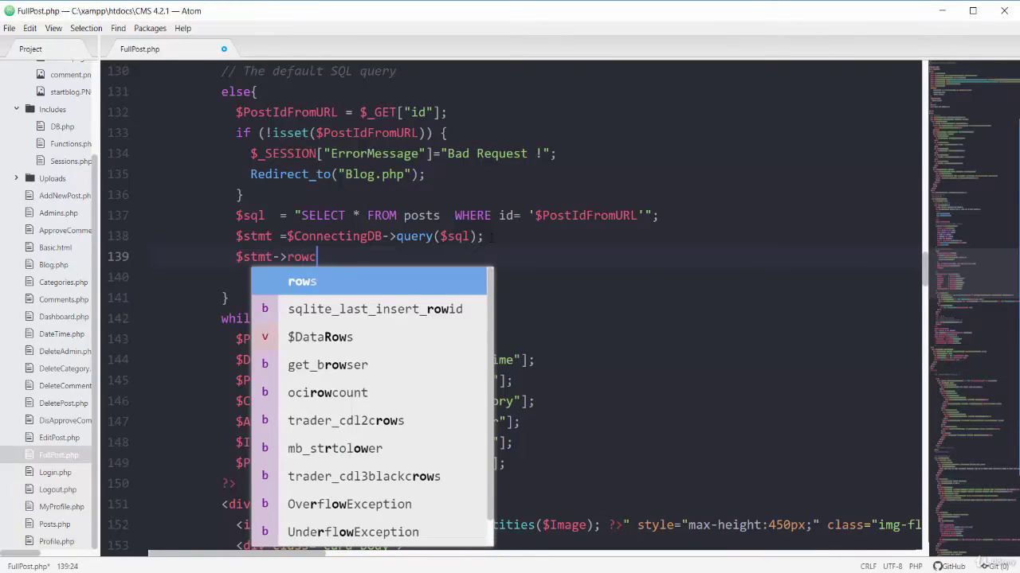
text(o)
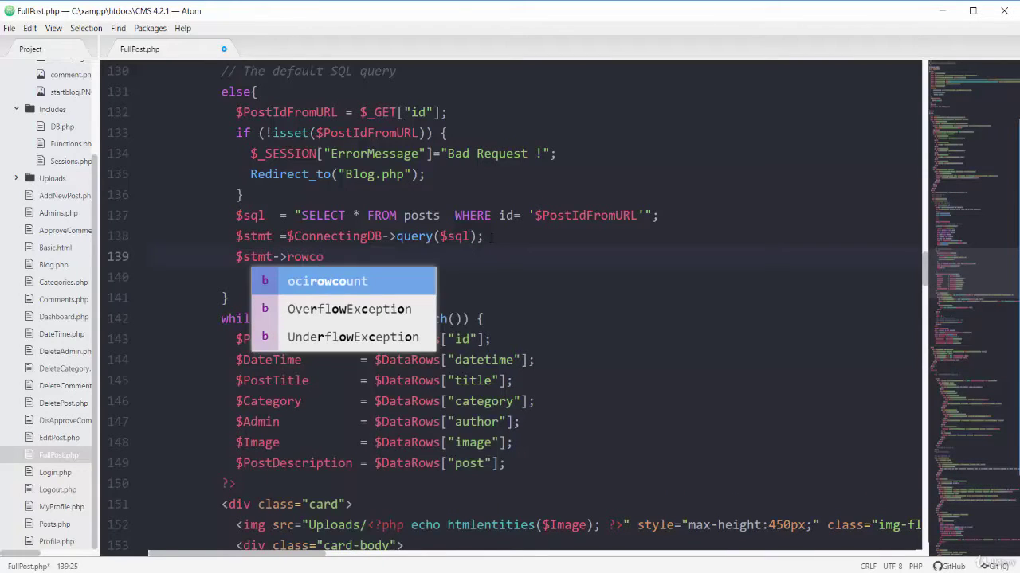
text(unt())
key(Left)
key(Left)
key(Left)
key(Left)
key(Left)
key(Left)
key(Left)
key(Left)
key(Left)
key(Left)
key(Left)
key(Left)
key(Left)
key(Left)
key(Left)
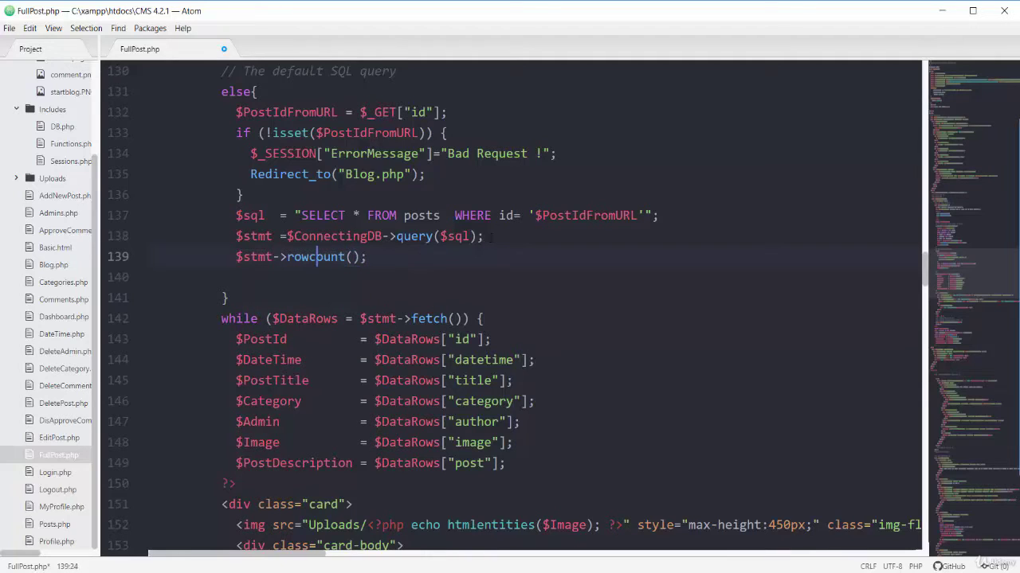
key(Left)
key(Left)
key(Left)
text(Resul)
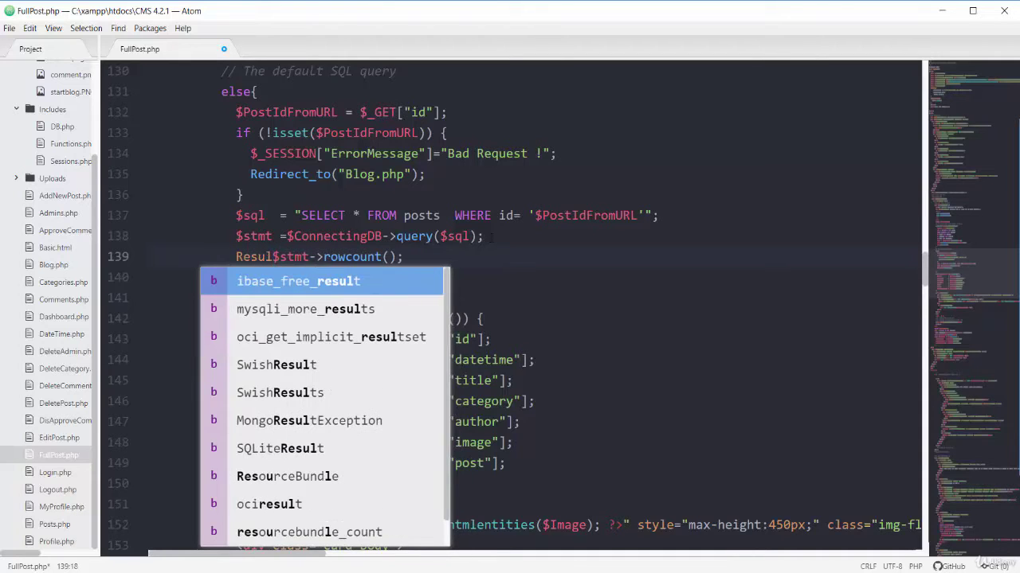
text(t=)
key(Home)
text($)
key(End)
Expand an if snippet below it with the condition $Result!=1.
key(Return)
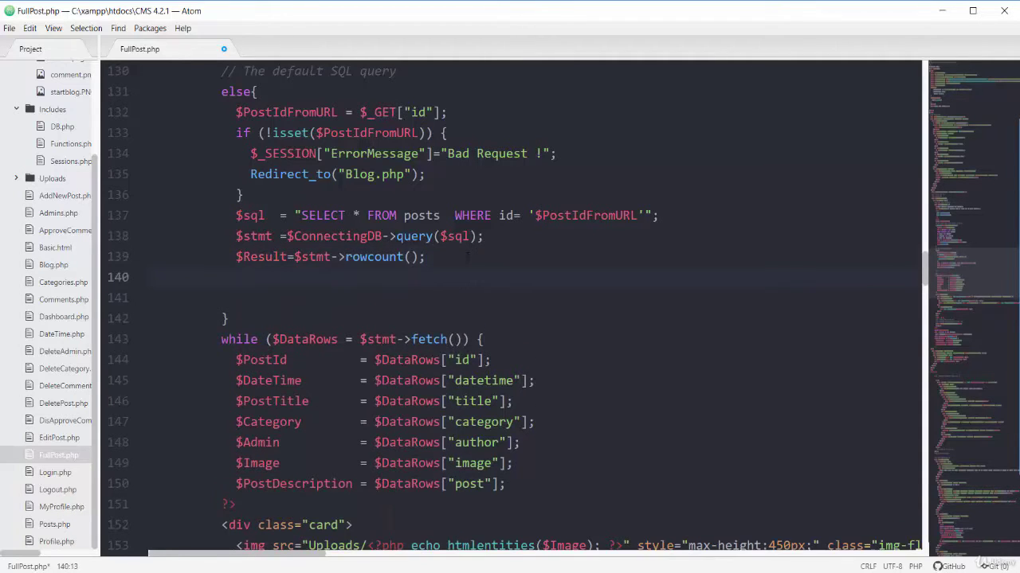
text(if)
key(Tab)
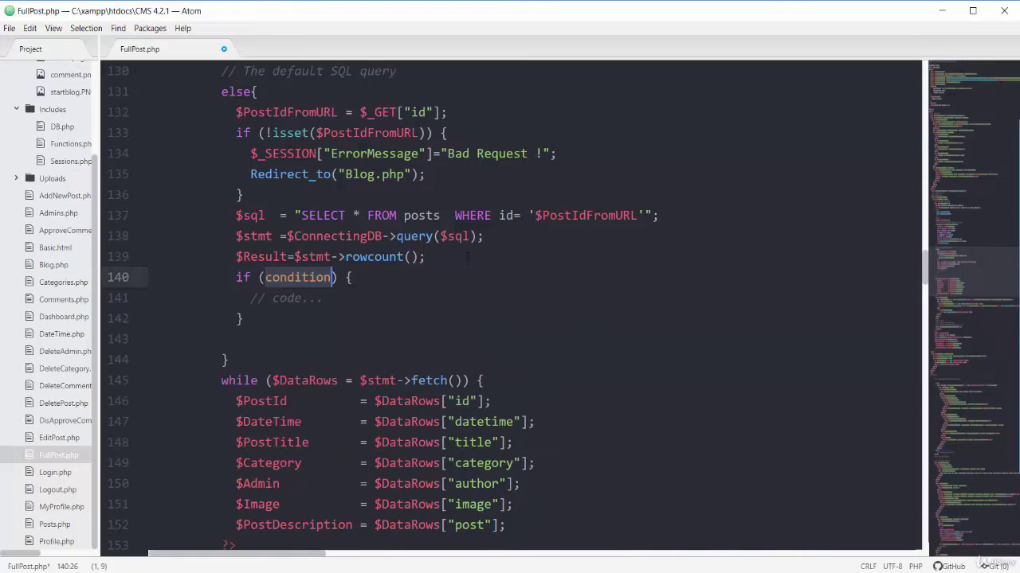
text($Result)
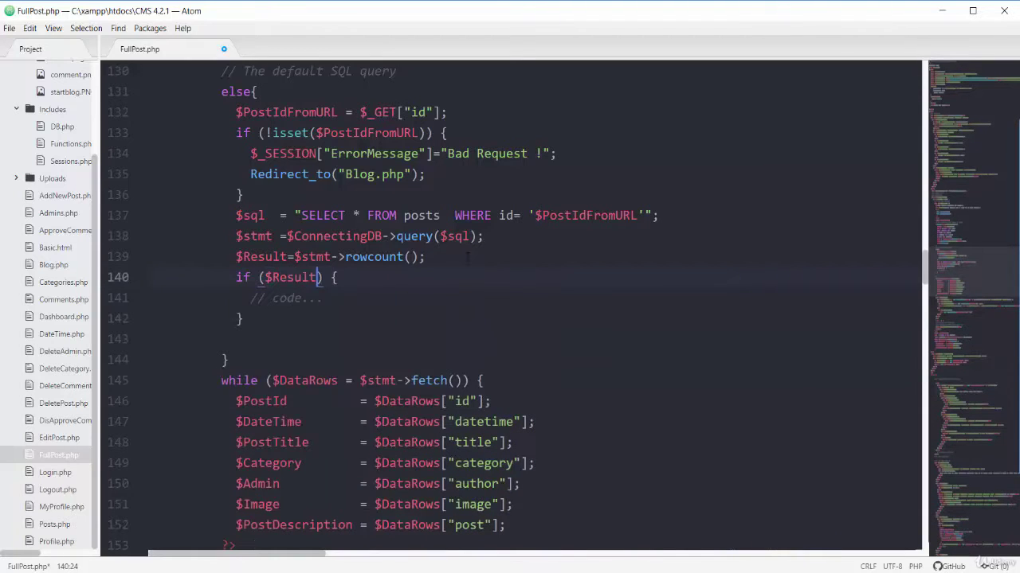
text(!=1)
Replace the if block's placeholder with the copied error and redirect lines, append ?page=1, and save.
drag(426, 173, 251, 154)
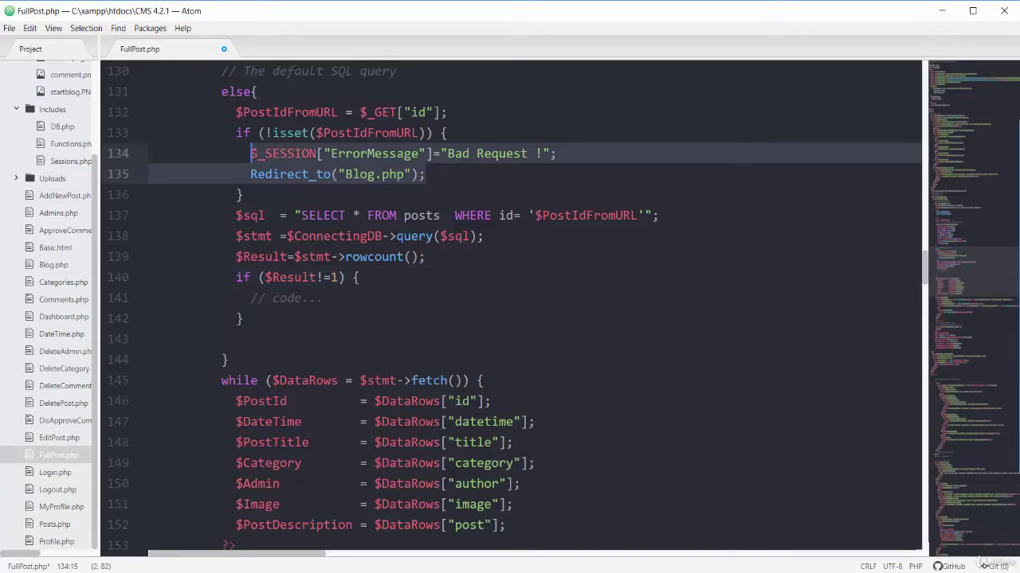
key(ctrl+c)
drag(323, 298, 250, 297)
key(ctrl+v)
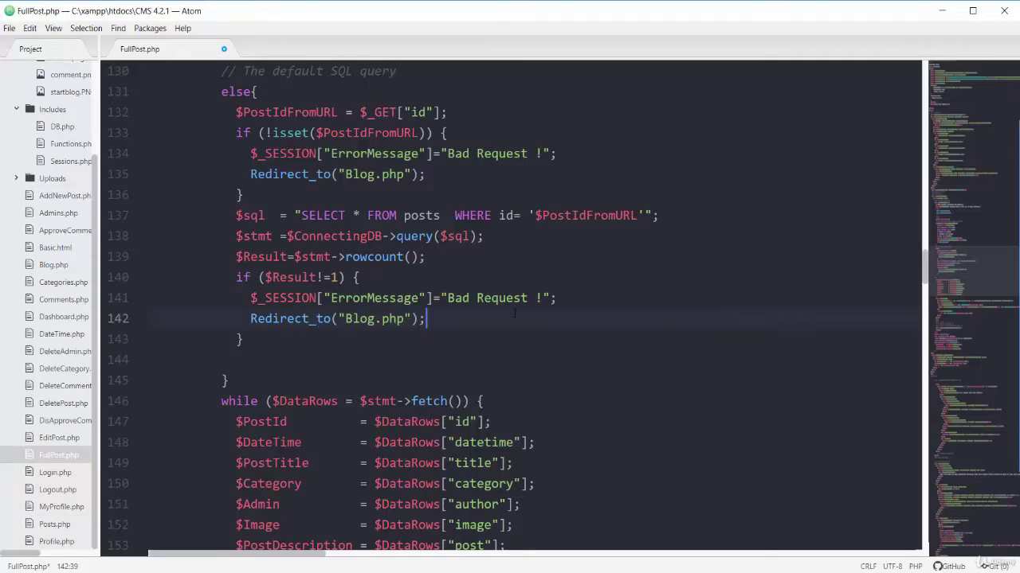
key(Left)
key(Left)
key(Left)
text(?pag)
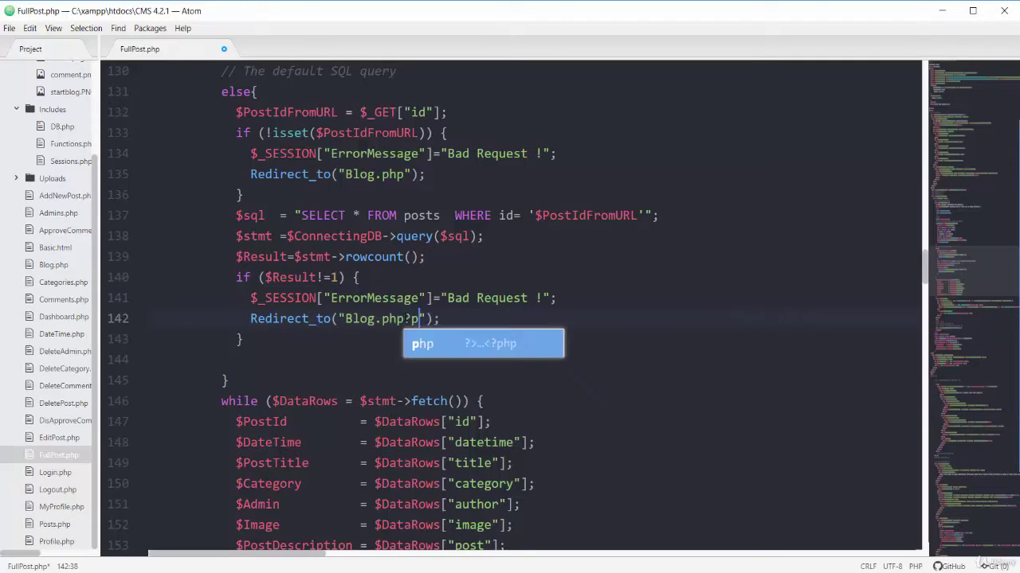
text(e=1)
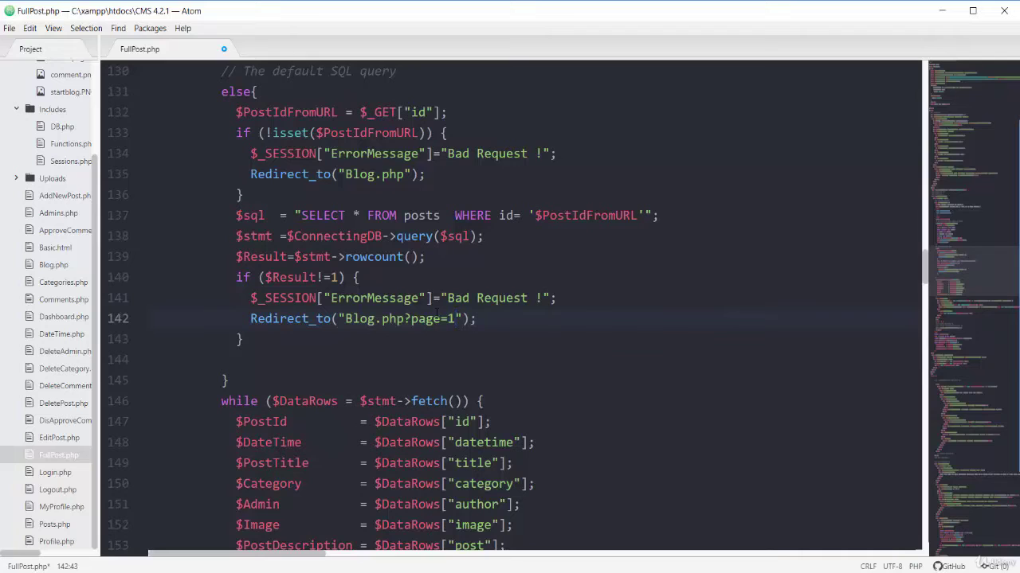
key(ctrl+s)
In Chrome, reload the full-post address with an empty id.
key(alt+Tab)
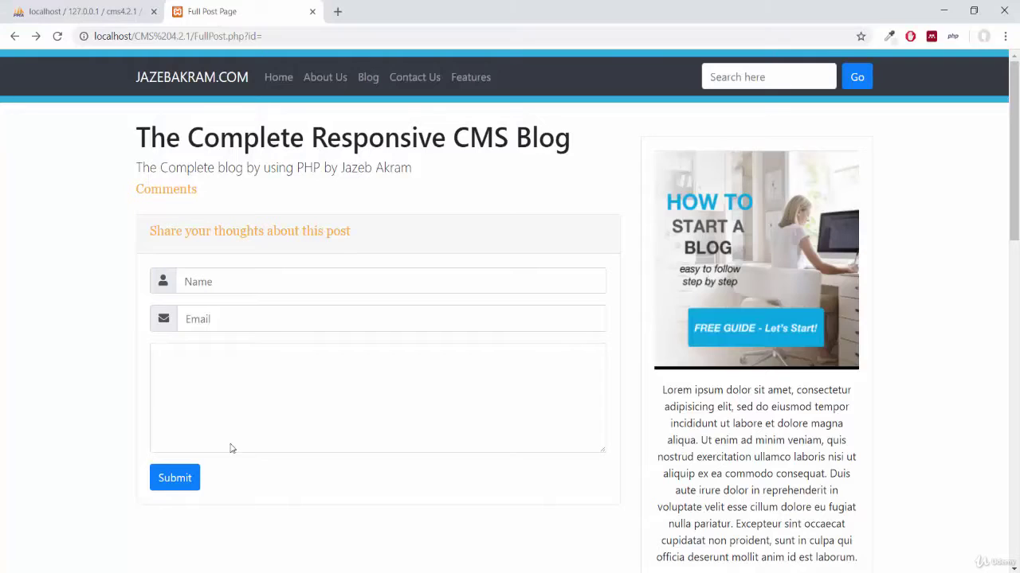
click(238, 39)
key(Return)
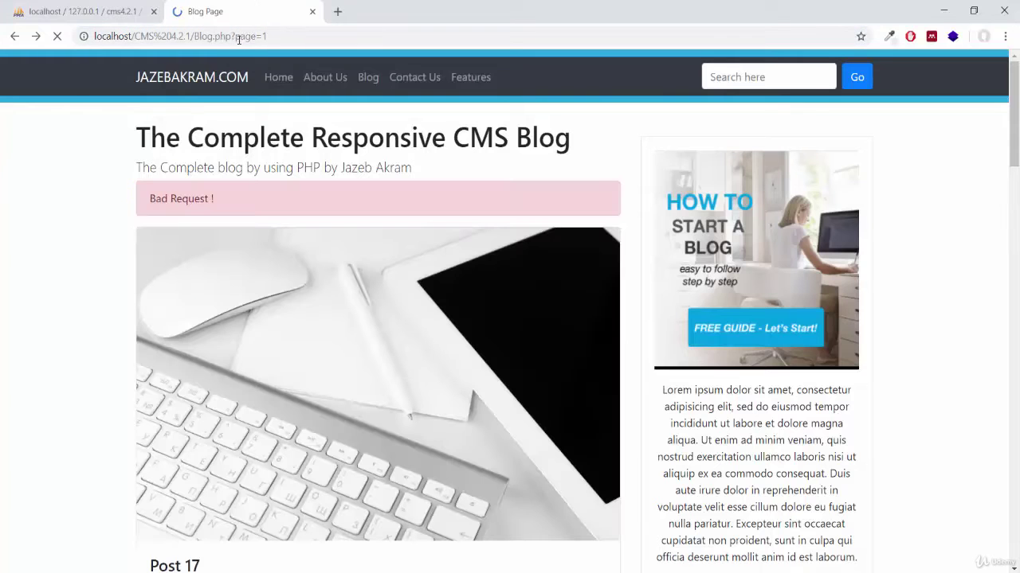
Open Post 17 and change its id in the address from 32 to 9.
drag(1013, 159, 1013, 226)
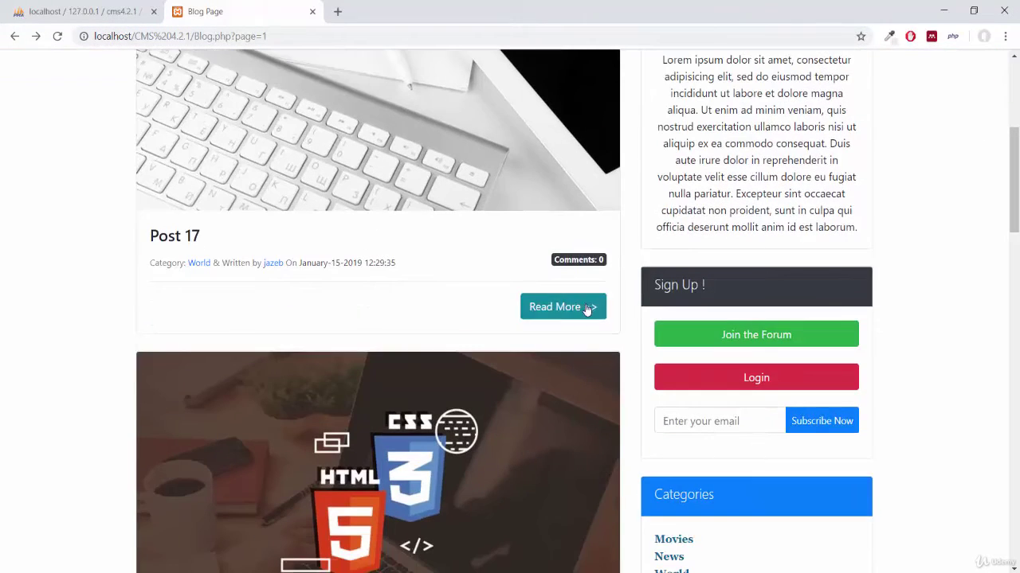
click(589, 307)
click(293, 32)
drag(272, 37, 264, 38)
key(BackSpace)
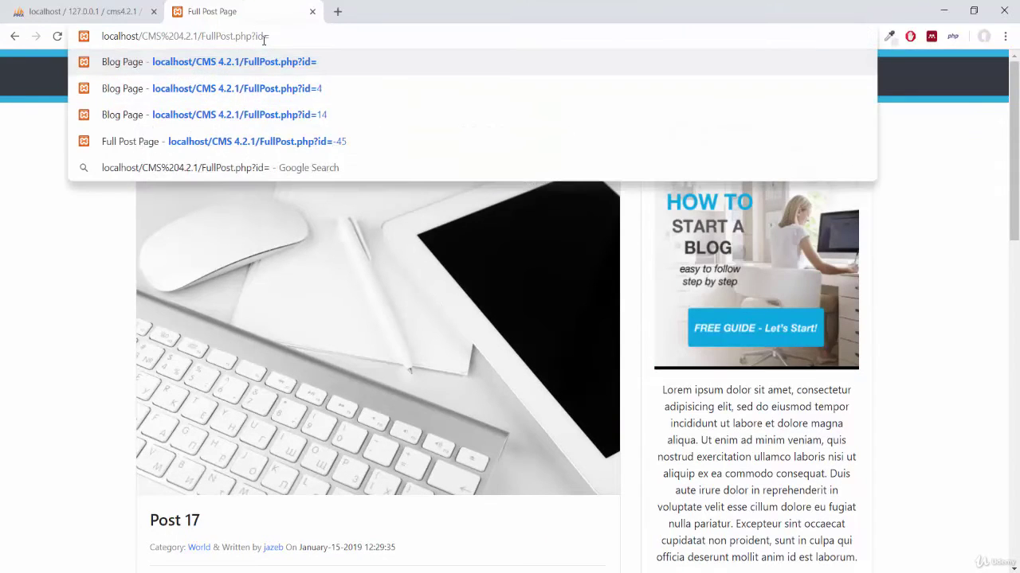
text(9)
key(Return)
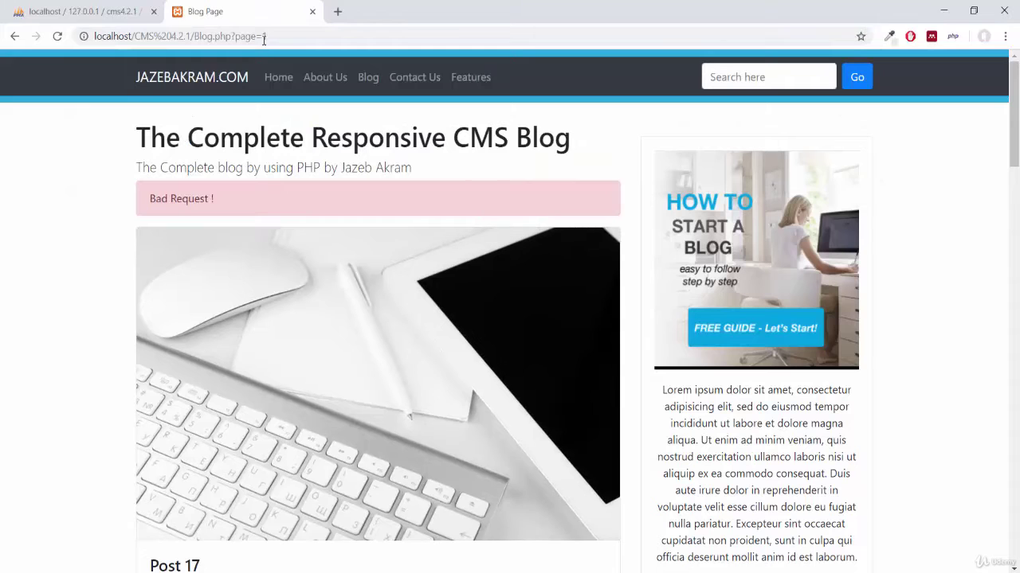
Reopen Post 17 and load its address with the id parameter removed entirely.
click(274, 37)
drag(1014, 162, 1014, 238)
click(599, 228)
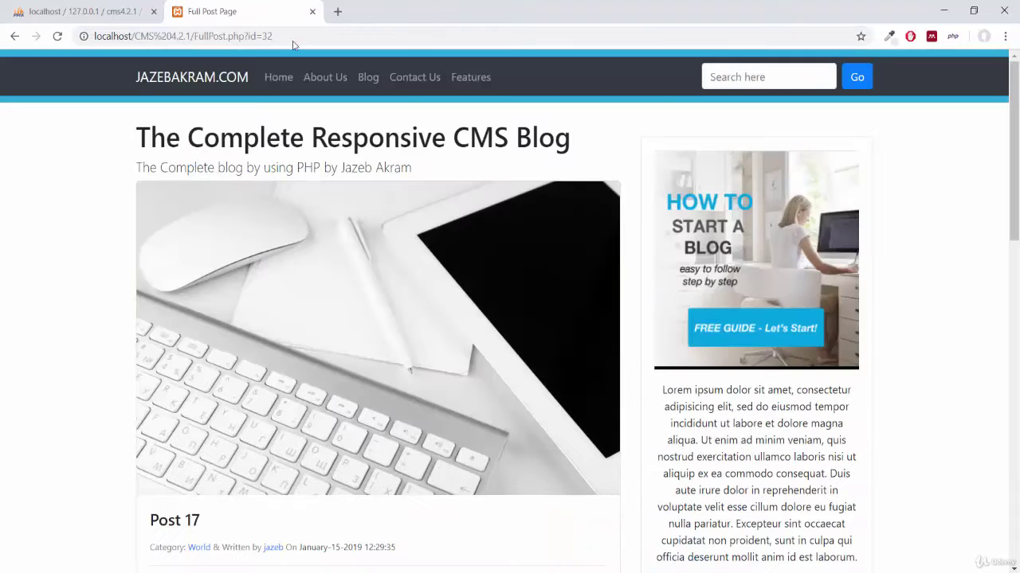
drag(251, 36, 319, 38)
key(BackSpace)
key(Return)
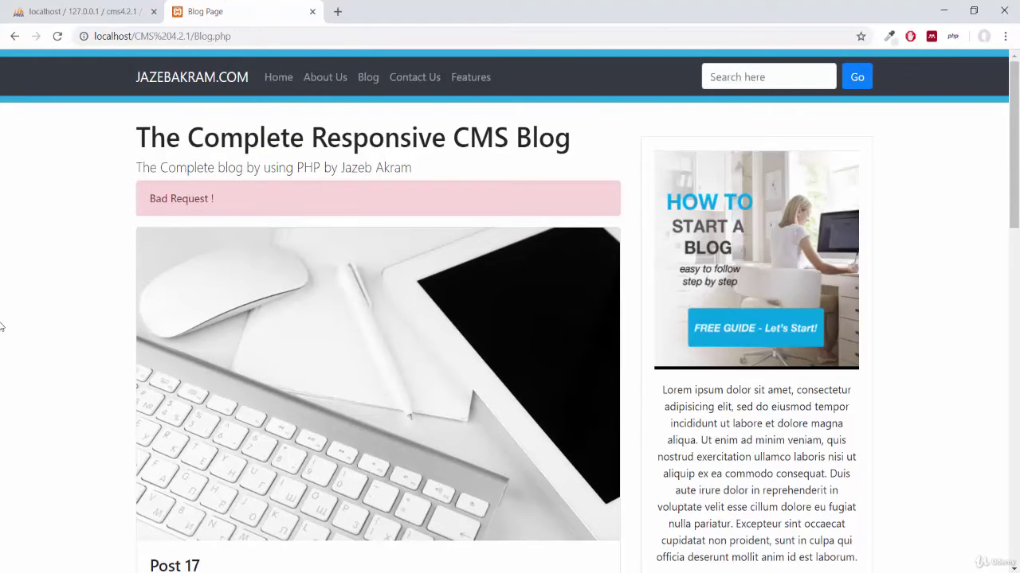
Scroll to the Recent Posts sidebar and open Post 17 (FullPost.php?id=32).
drag(1014, 146, 1016, 235)
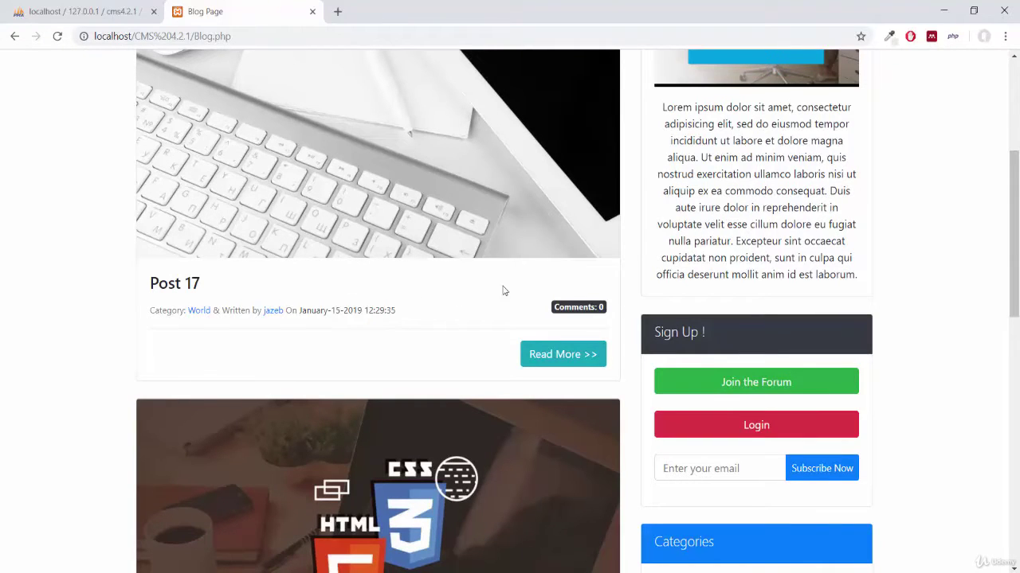
drag(1015, 221, 1015, 293)
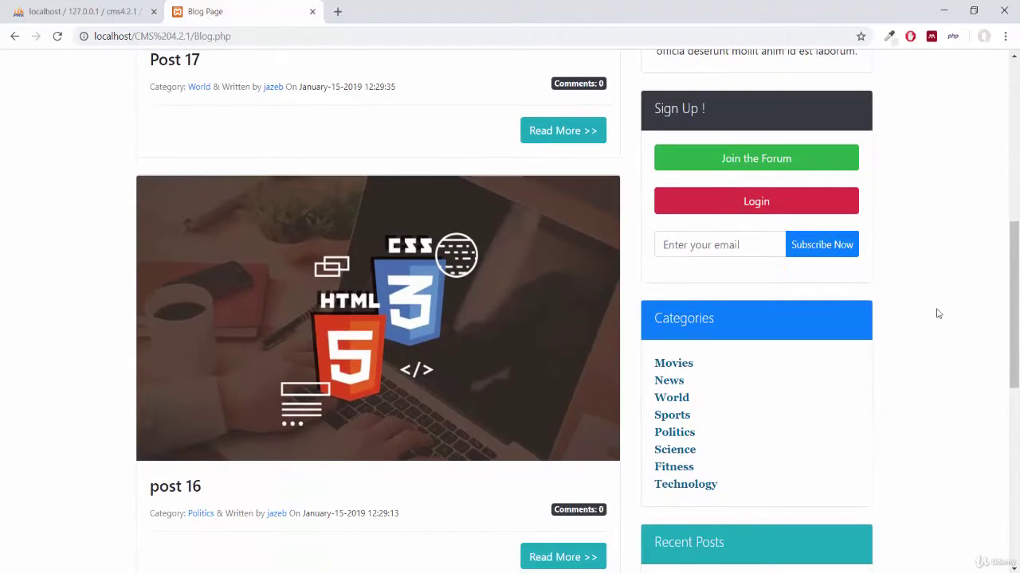
scroll(1017, 281, down, 4)
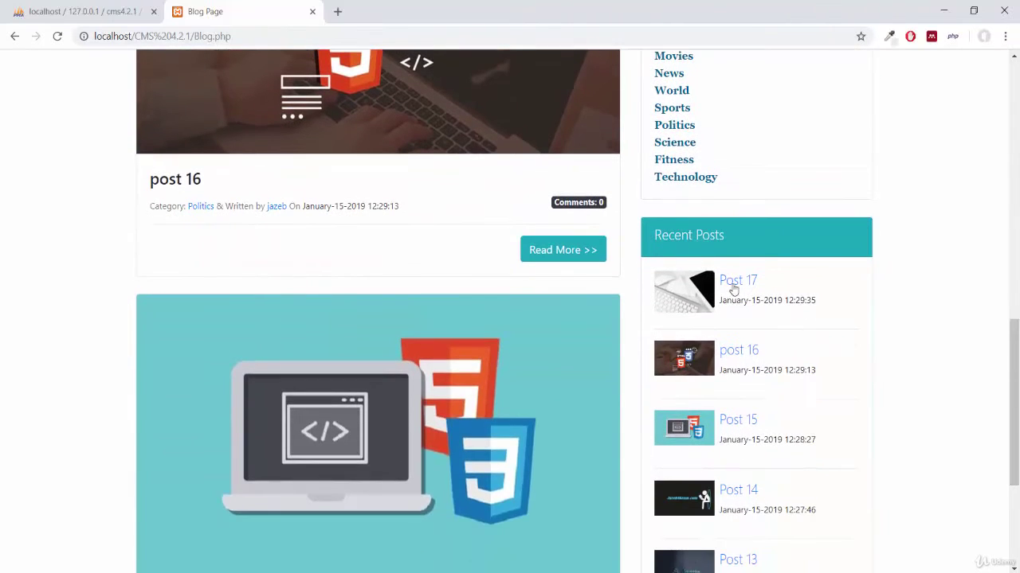
click(739, 282)
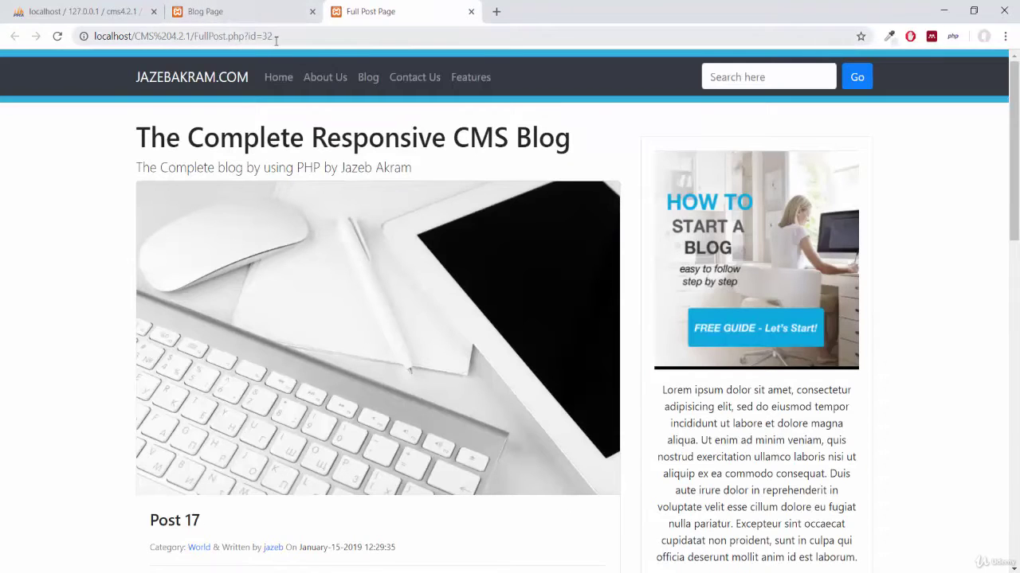
Submit a 'Good post' comment on Post 17 with the saved name and e-mail, then search 'Insect'.
drag(1017, 211, 1016, 300)
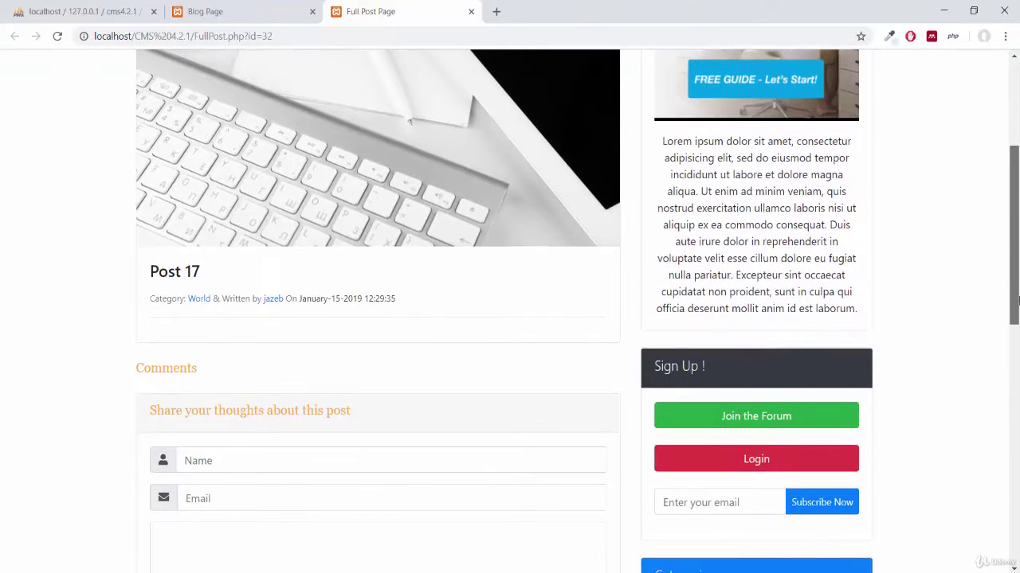
key(F5)
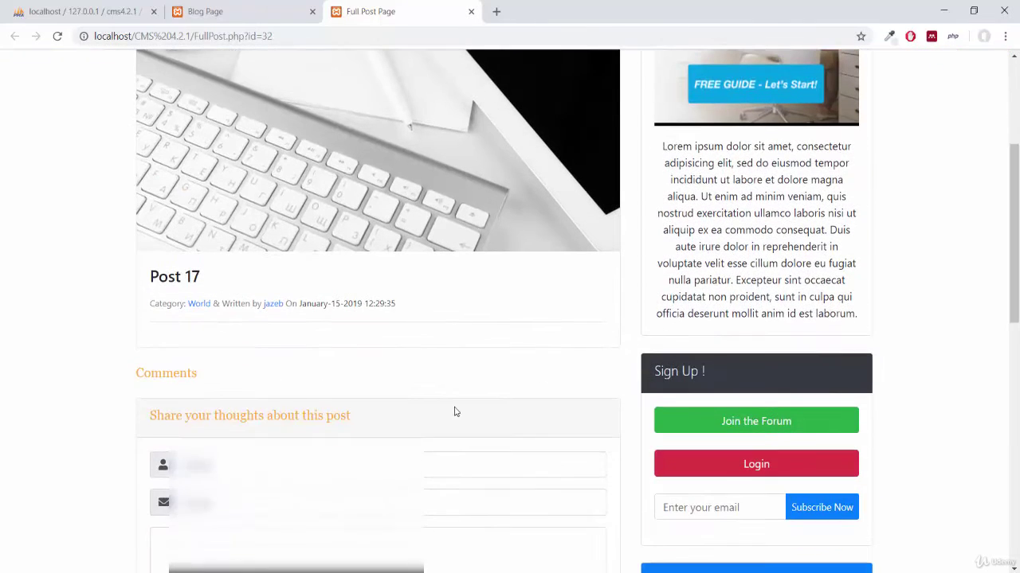
click(399, 465)
key(Down)
key(Return)
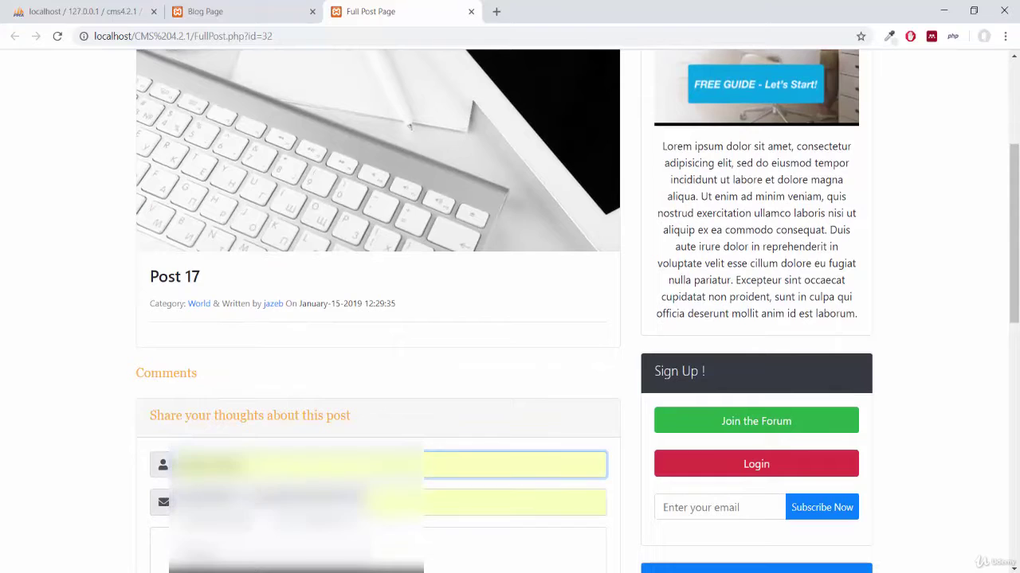
key(Tab)
key(Tab)
text(Good po)
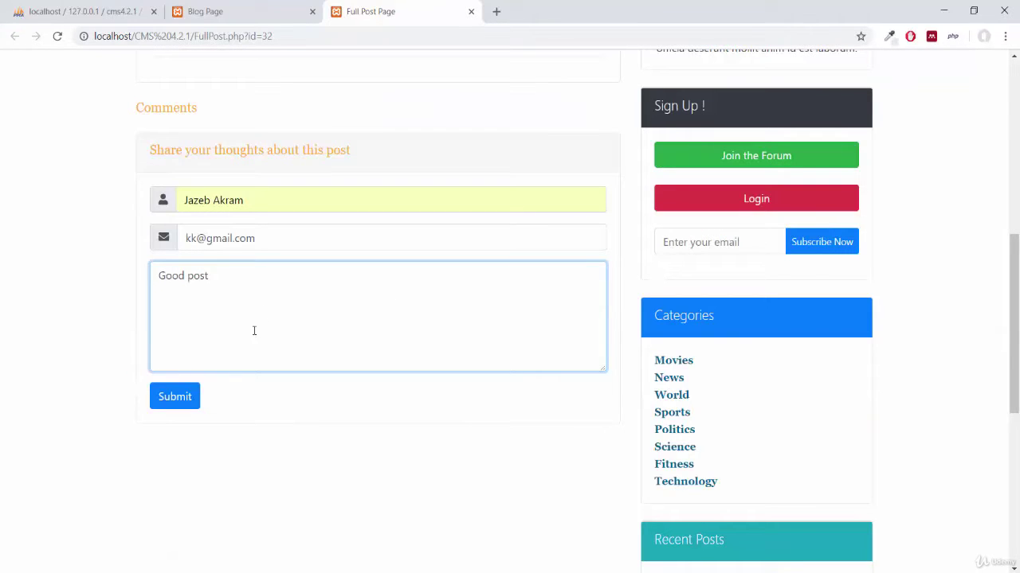
click(160, 397)
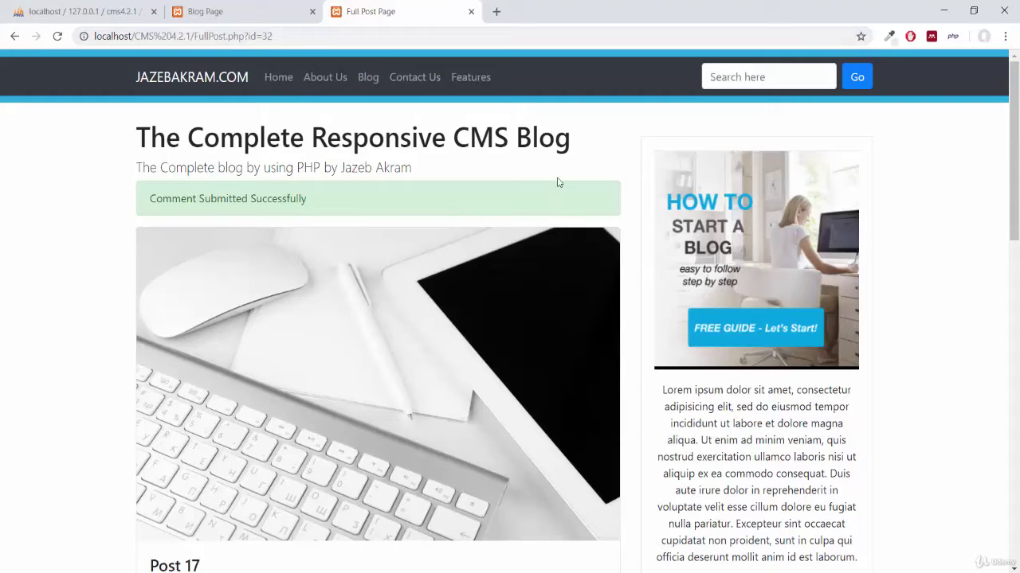
click(760, 78)
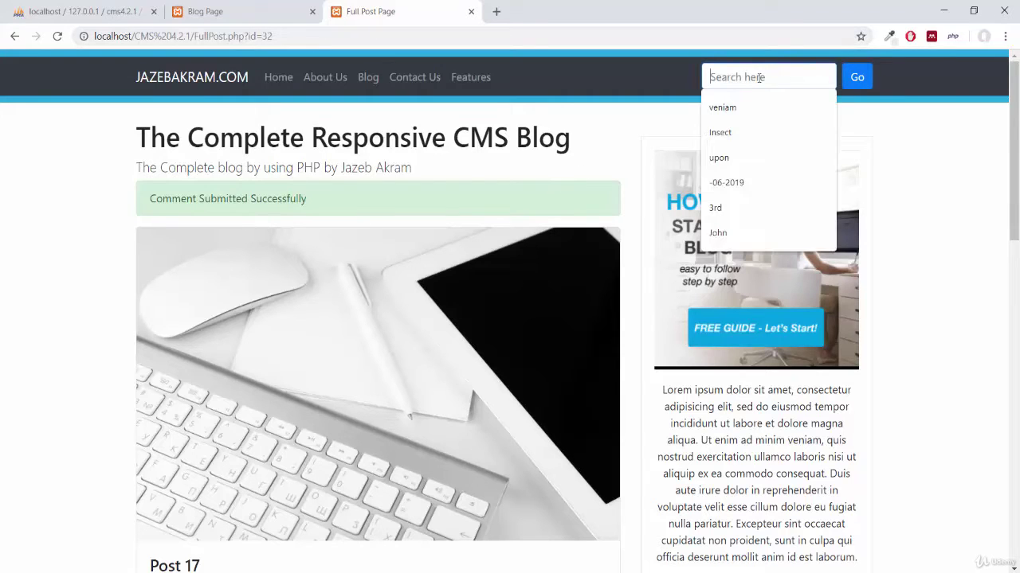
click(725, 133)
Run the Insect search, then reload it as Blog.php?Search=Insect without &SearchButton=.
click(853, 83)
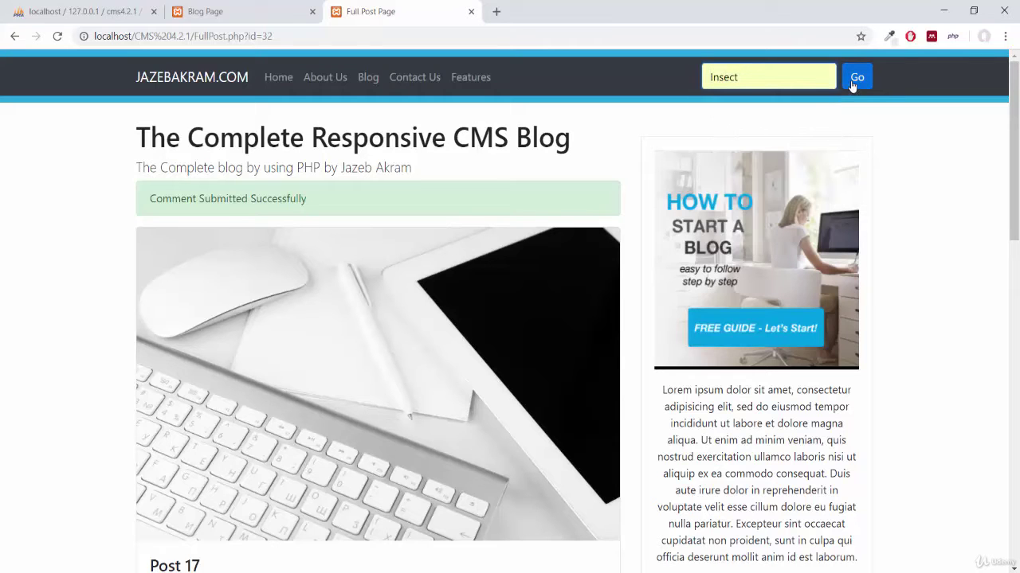
scroll(324, 279, down, 3)
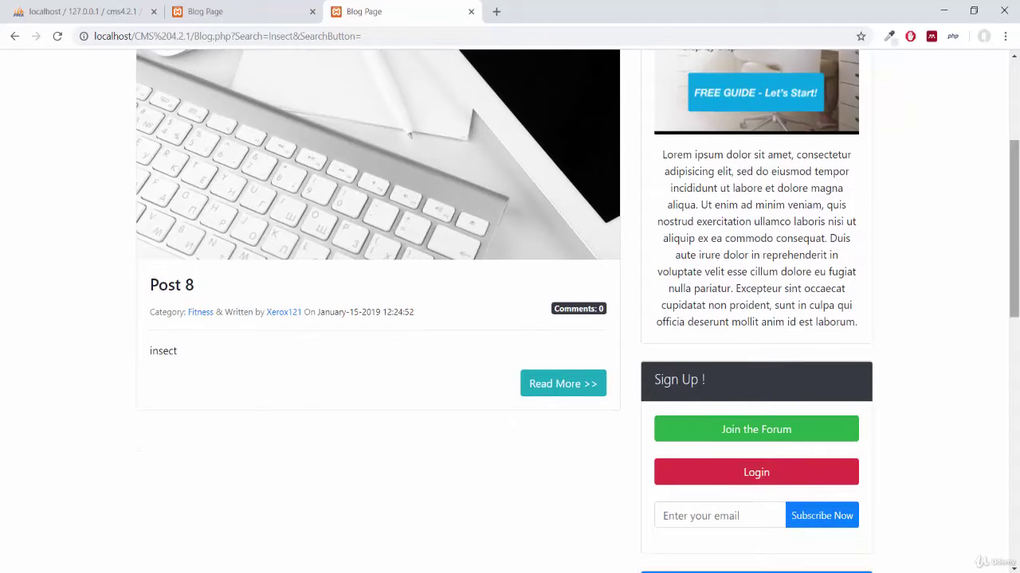
drag(1013, 172, 1002, 105)
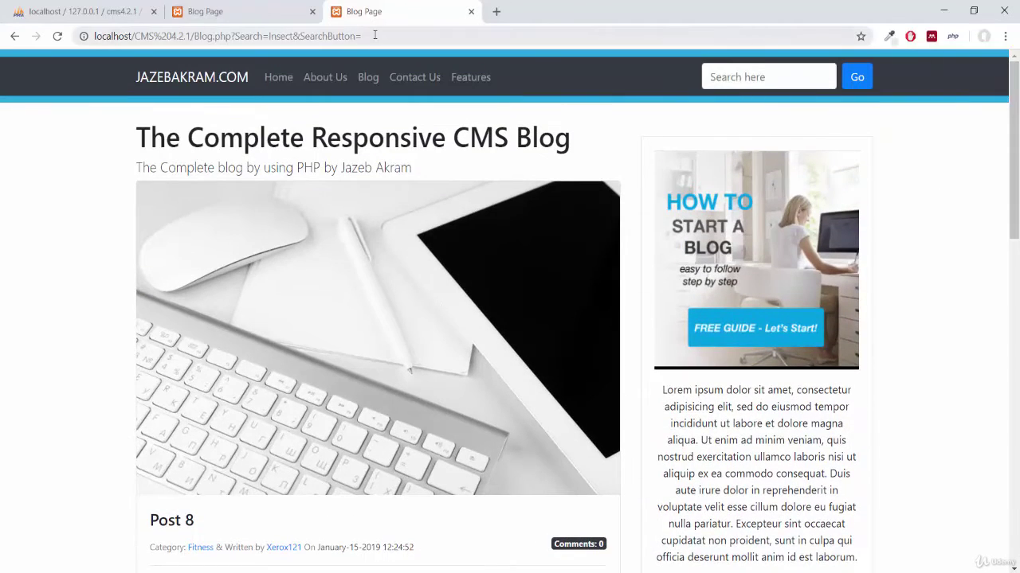
drag(375, 36, 293, 38)
key(BackSpace)
key(Return)
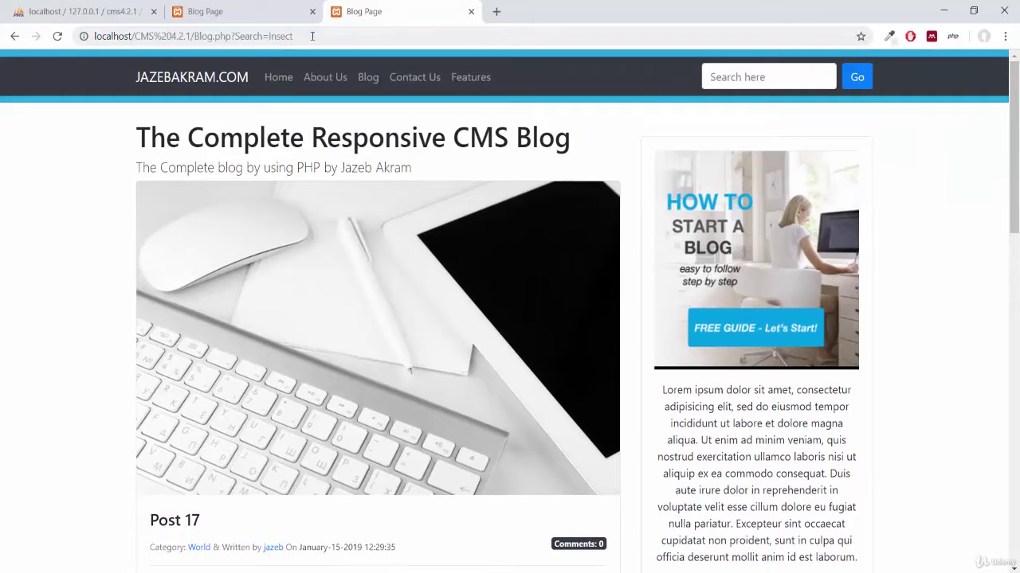
drag(311, 37, 234, 32)
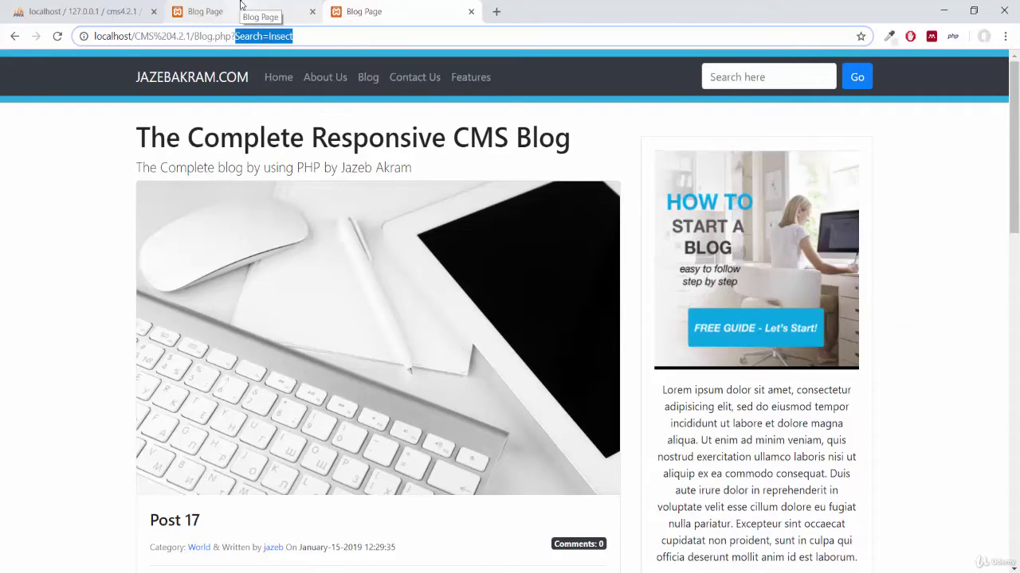
In the other Blog Page tab, load the admin Dashboard.php page.
click(240, 4)
drag(233, 36, 194, 36)
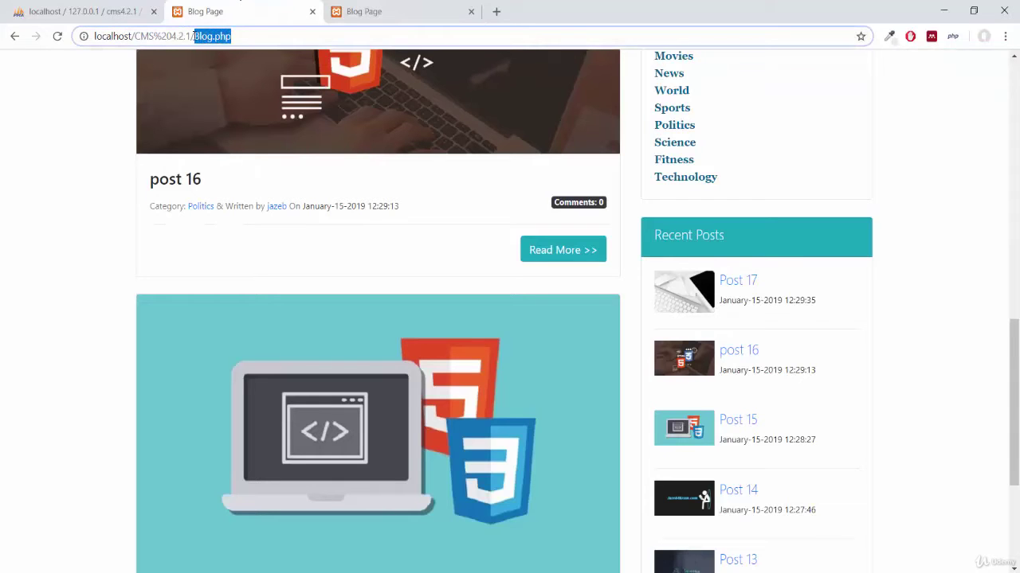
text(das)
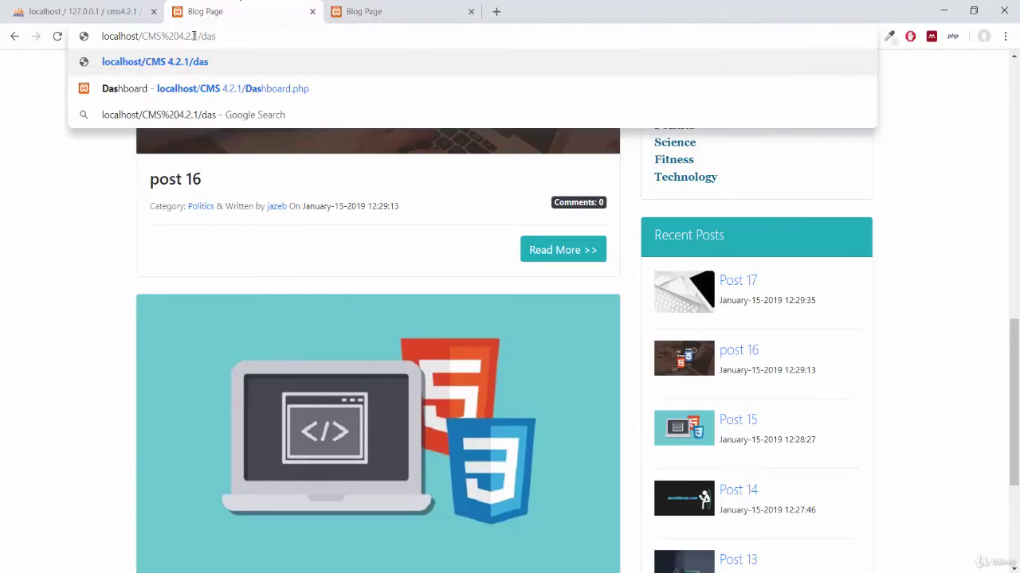
key(Down)
key(Return)
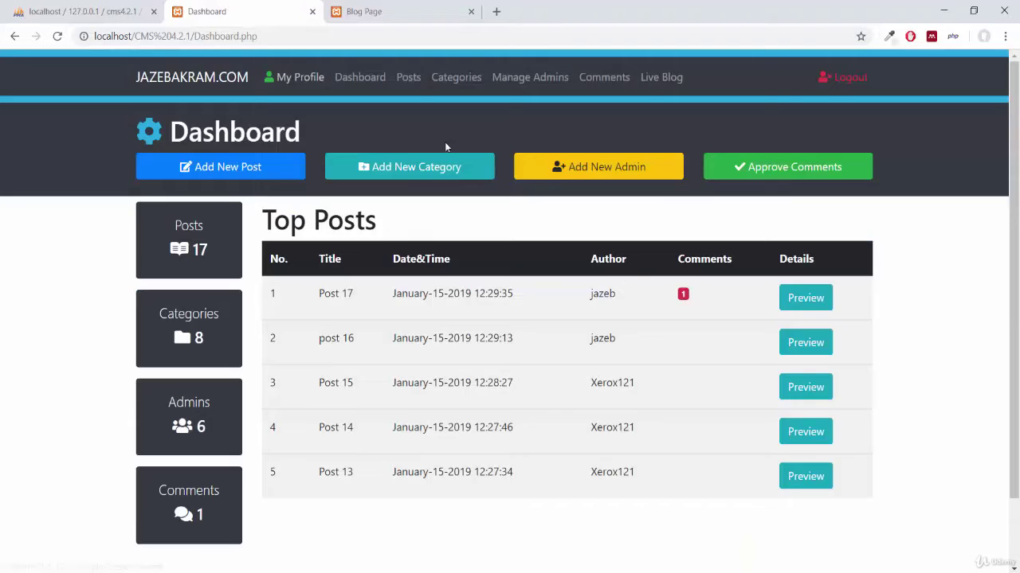
Log out, then try opening posts.php while logged out.
click(835, 80)
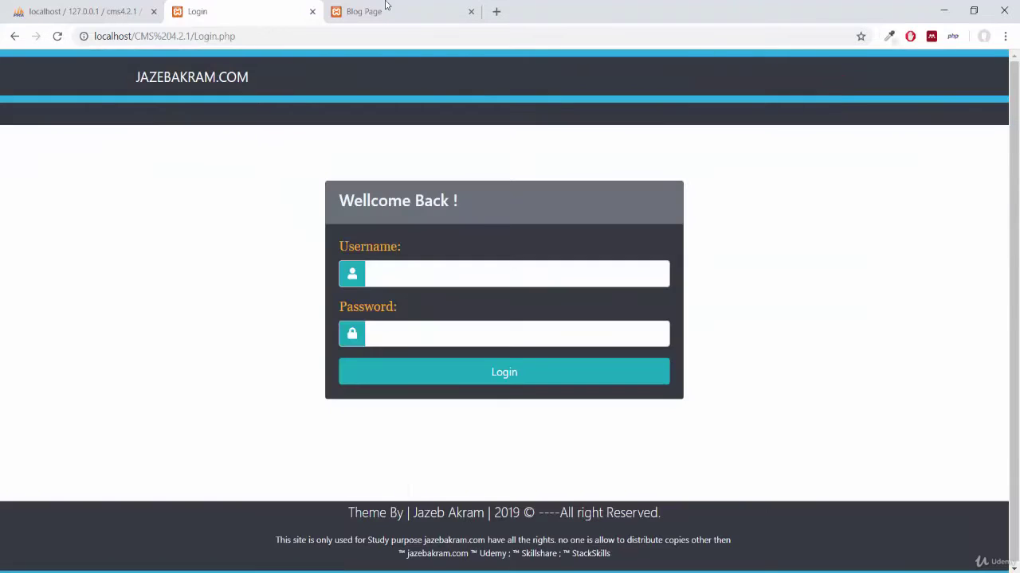
drag(249, 36, 195, 37)
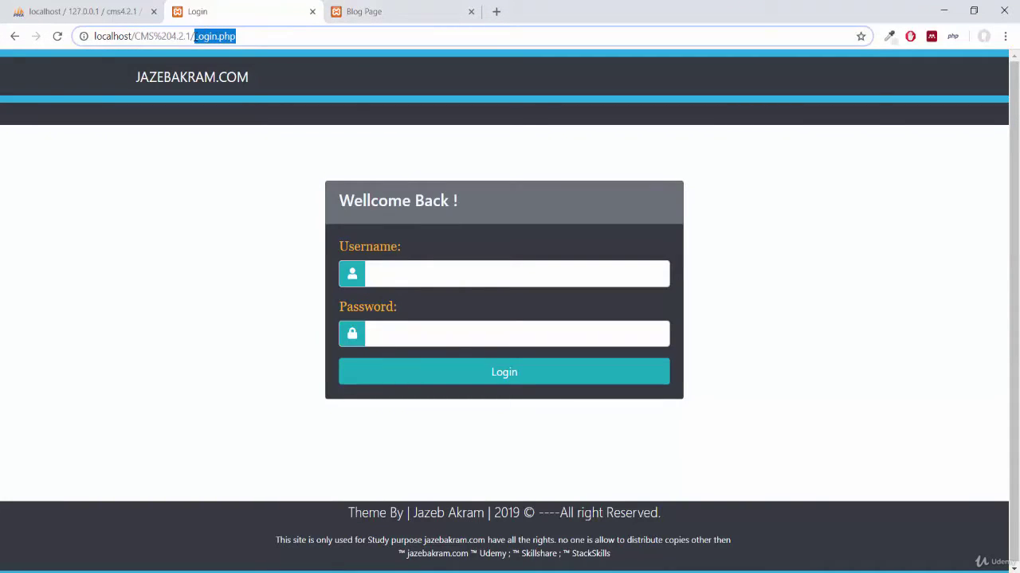
text(posts)
key(Return)
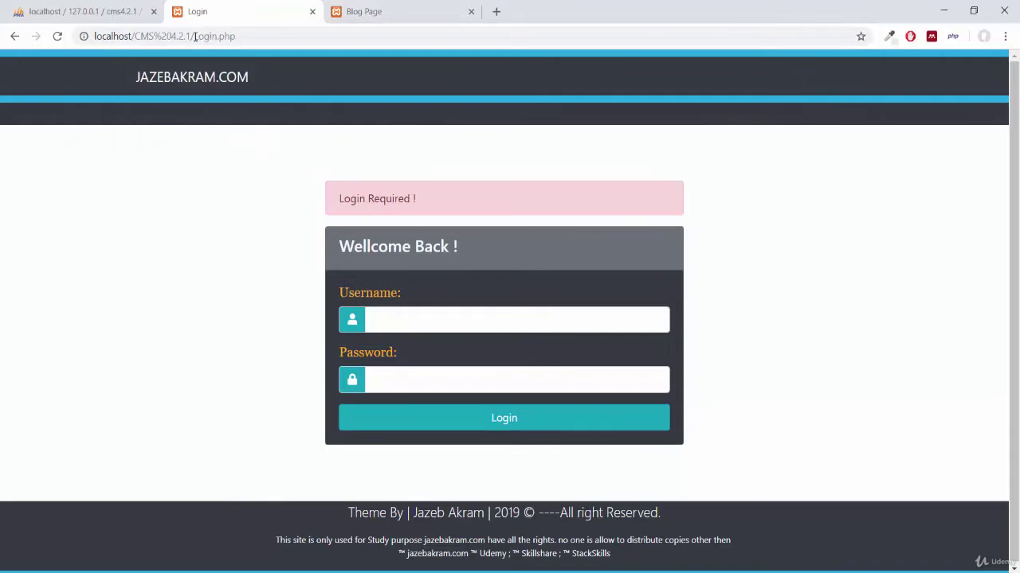
Attempt a login with a saved username and a password, which fails.
click(500, 317)
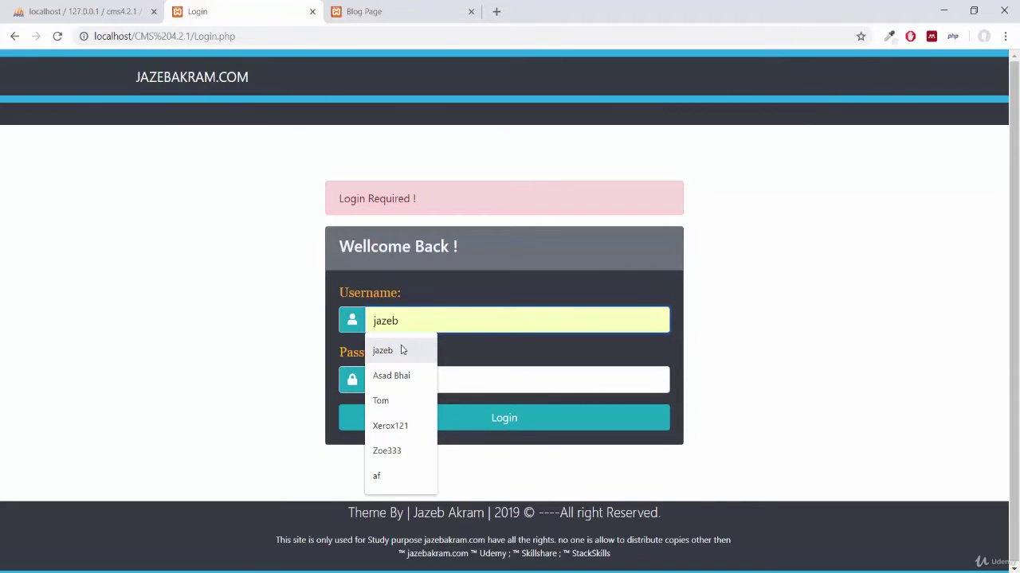
click(387, 450)
click(389, 382)
text(123)
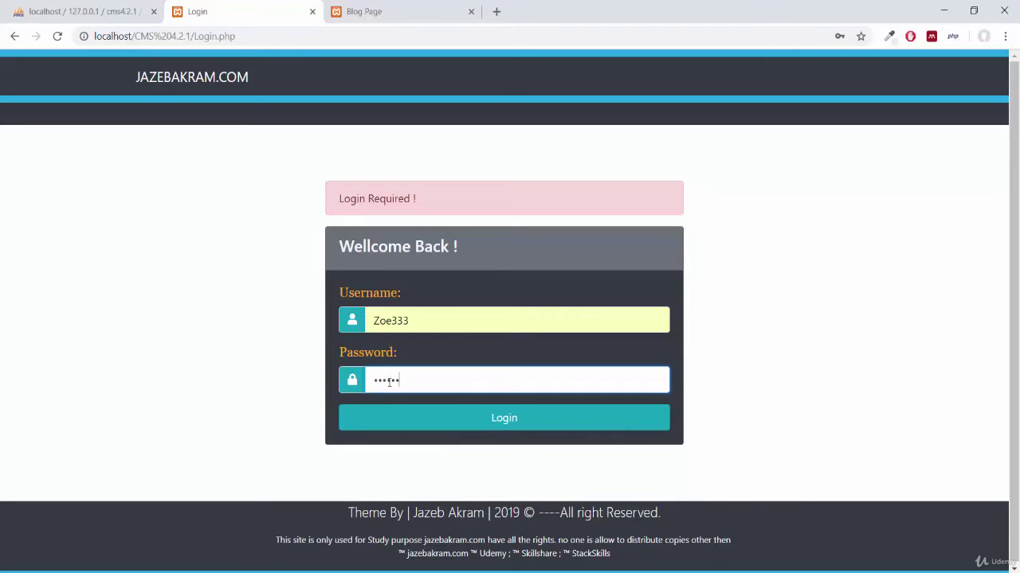
click(369, 431)
Log in with a different saved username and its password, then open Manage Comments.
click(435, 319)
click(390, 452)
click(402, 386)
text(121)
key(Return)
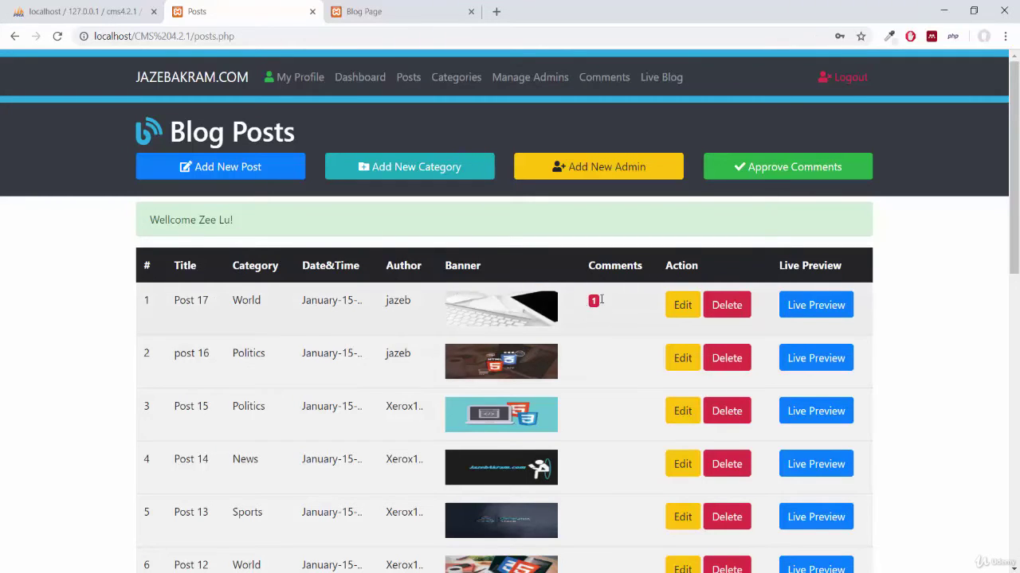
click(757, 175)
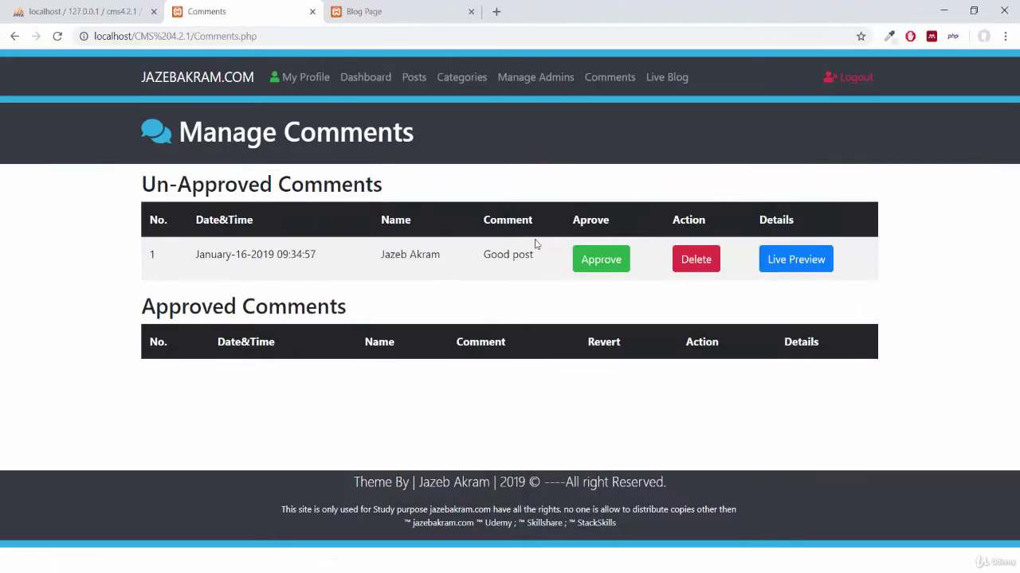
Approve, dis-approve, then delete the 'Good post' comment, and return to the Posts list.
click(595, 273)
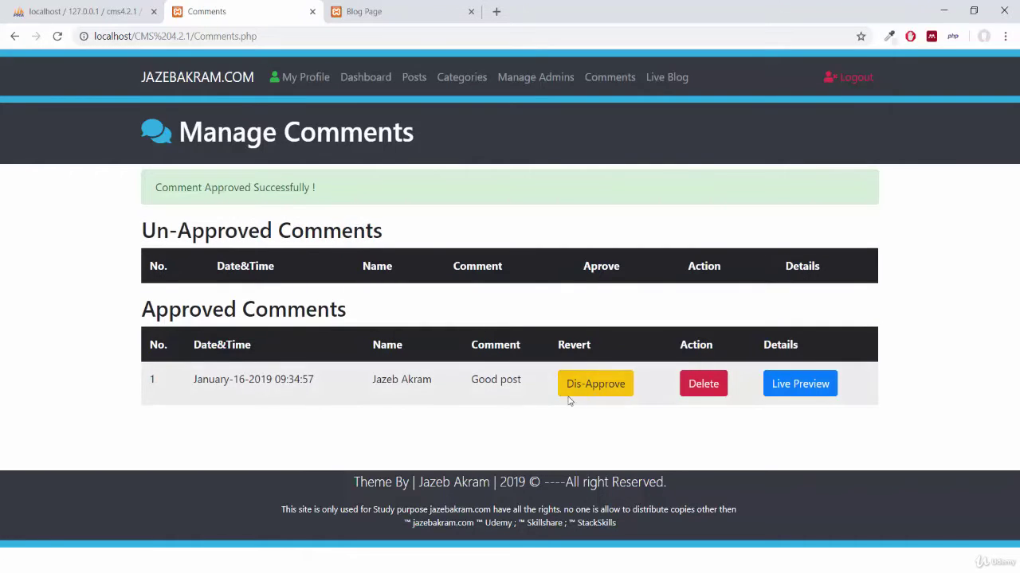
click(592, 384)
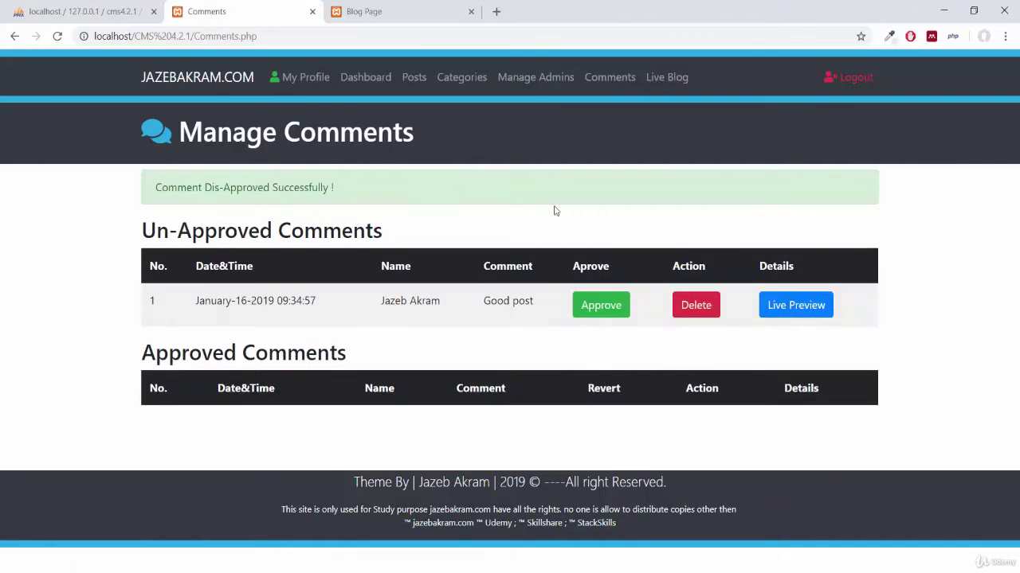
click(696, 310)
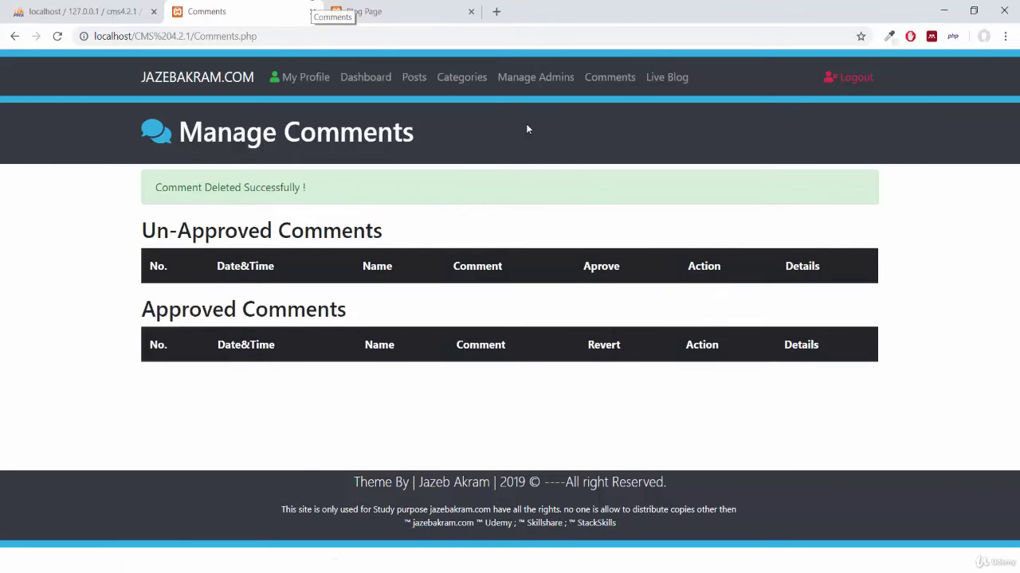
click(411, 77)
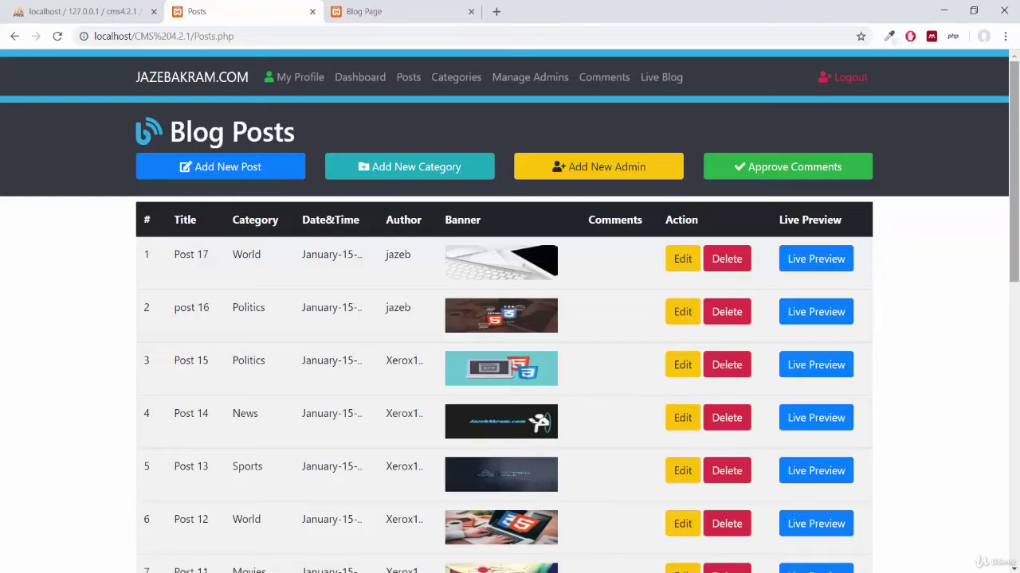
Start a new post titled 'Testing Lastly' in the News category.
drag(1017, 174, 1017, 253)
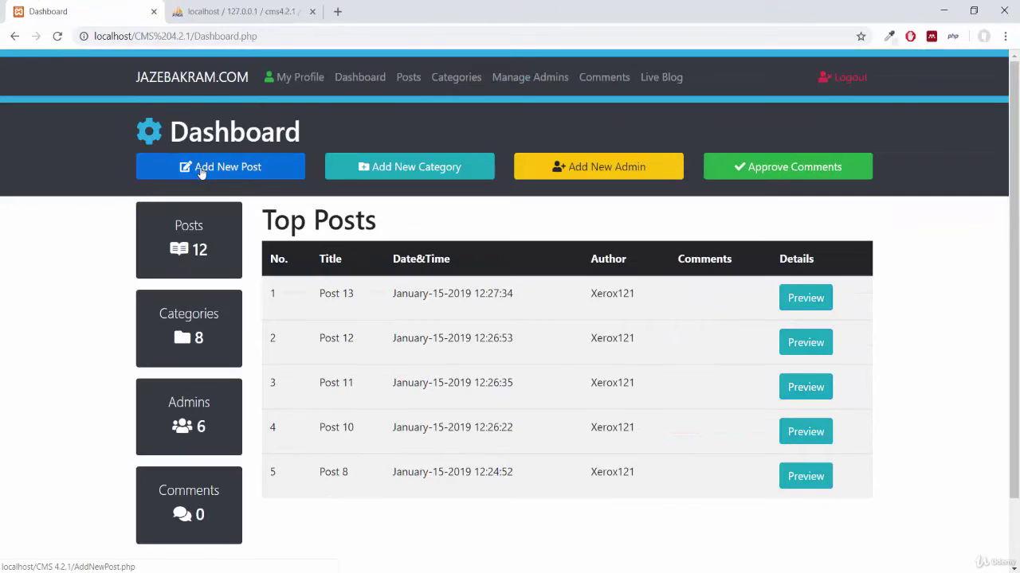
click(200, 174)
click(277, 229)
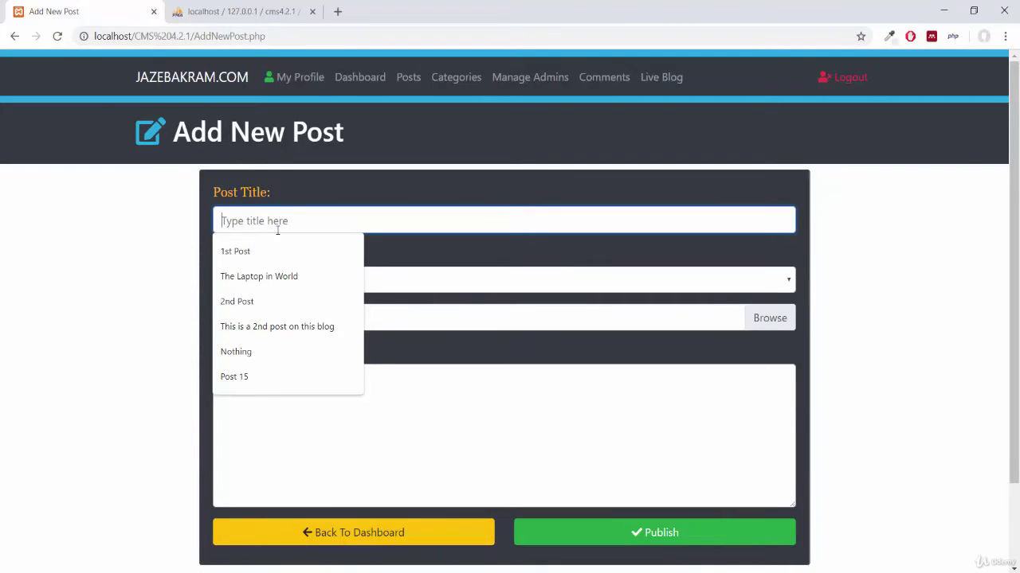
text(Testing )
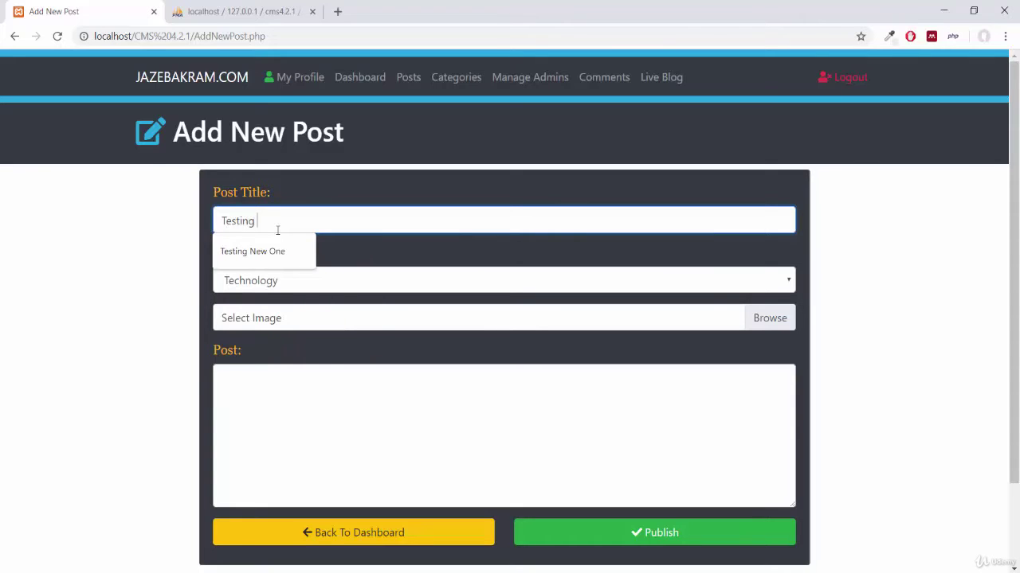
text(Lastly)
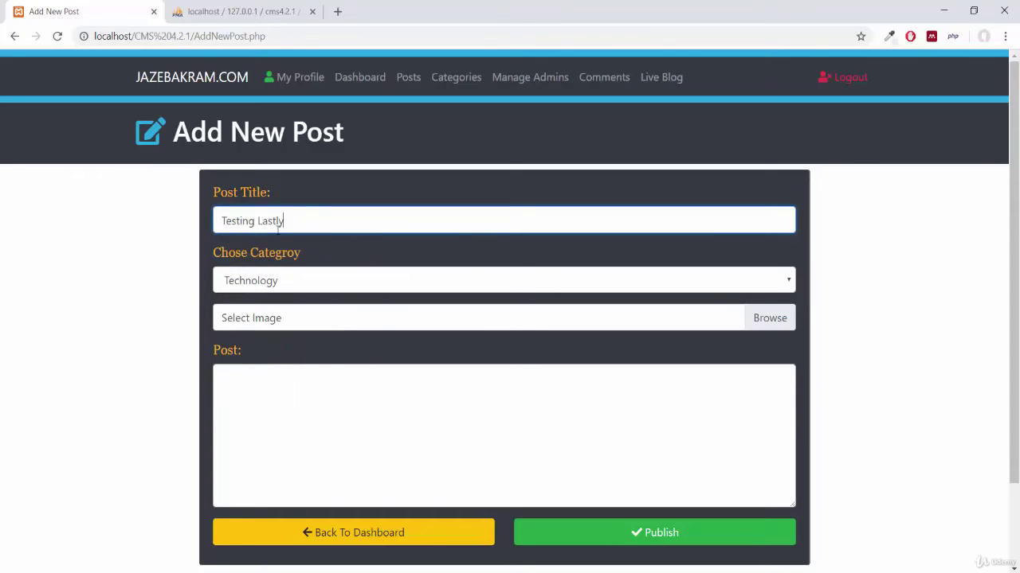
click(267, 288)
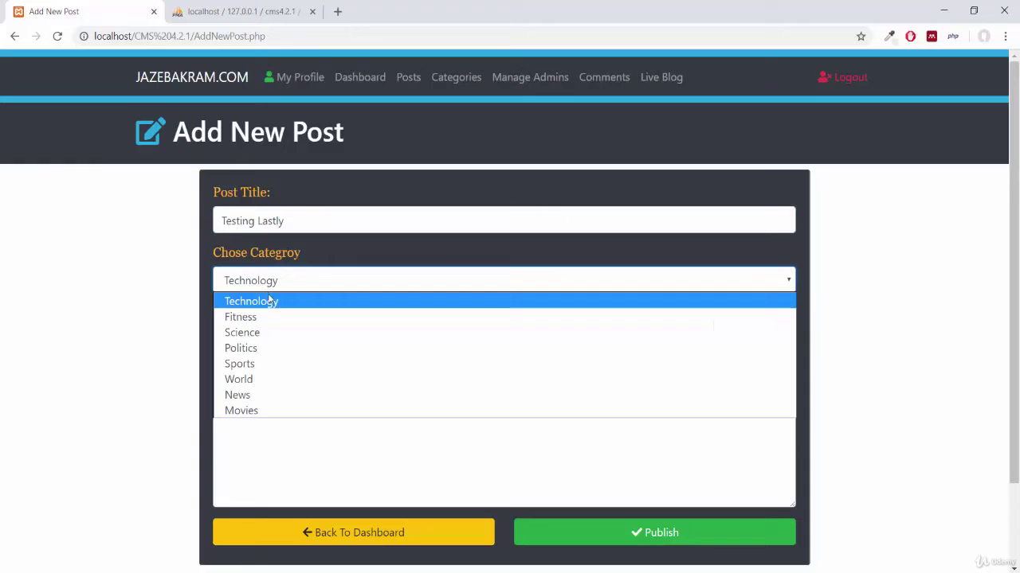
click(252, 398)
Choose Animation.png as the post's banner image.
click(555, 324)
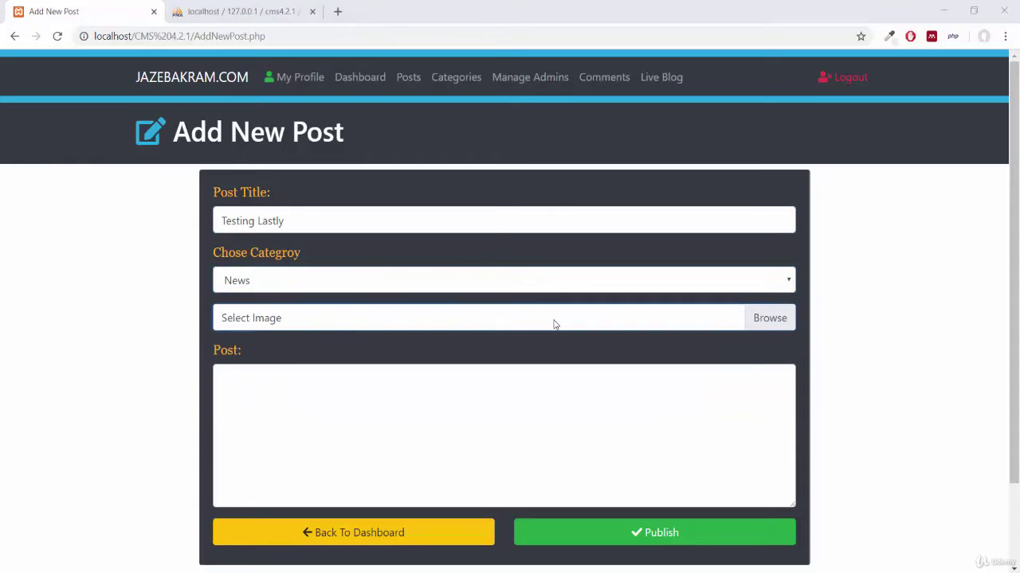
drag(497, 107, 495, 143)
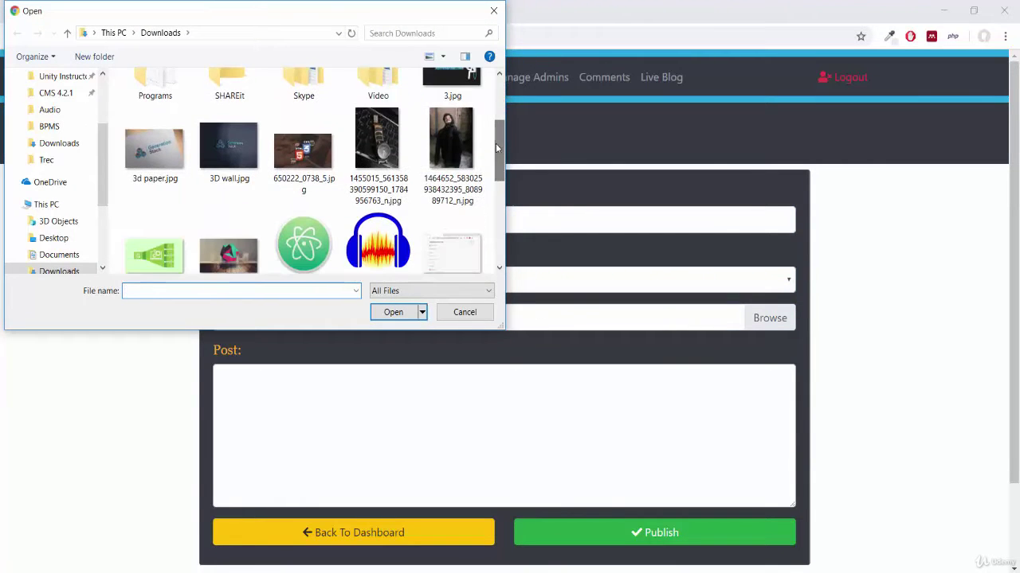
scroll(229, 239, down, 1)
double_click(231, 238)
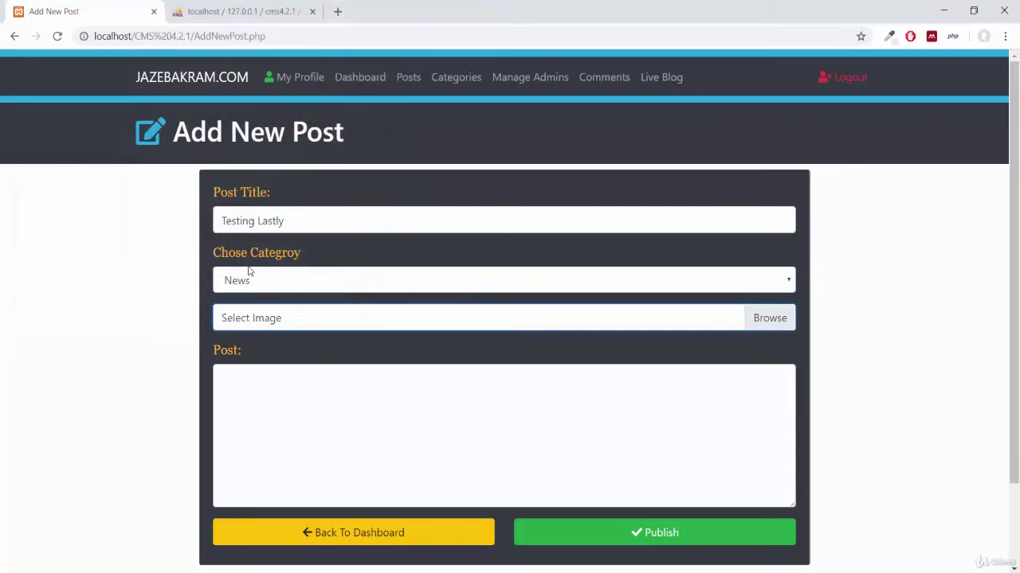
Write the body 'This is a great post' plus the pasted Lorem ipsum paragraph, and publish.
click(282, 388)
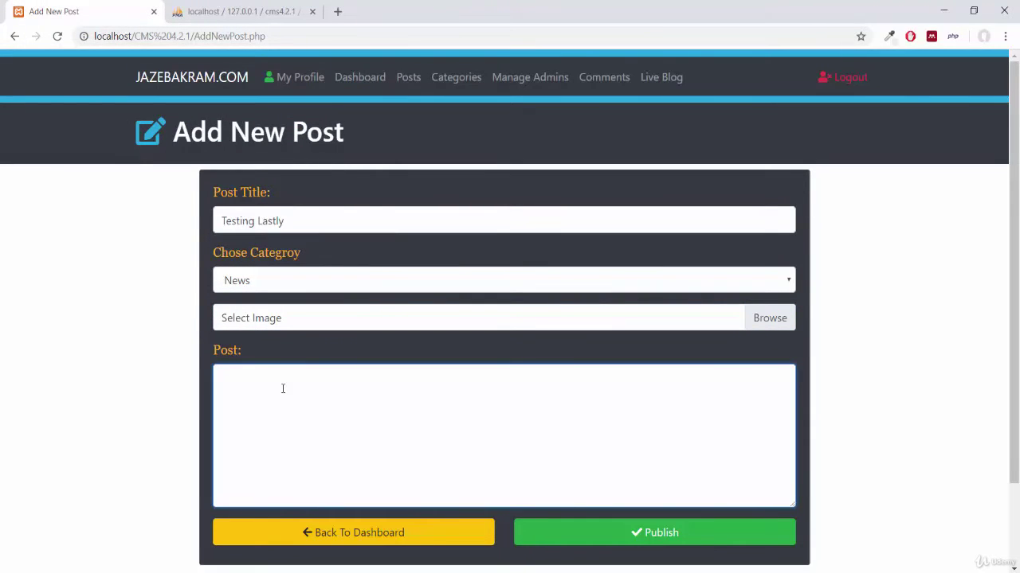
text(This is a great post .)
text(Lorem ipsum dolor sit amet, consectetur adipisicing elit, sed do eiusmod tempor incididunt ut labore et dolore magna aliqua. Ut enim ad minim veniam, quis nostrud exercitation ullamco laboris nisi ut aliquip ex ea commodo consequat. Duis aute irure dolor in reprehenderit in voluptate velit esse cillum dolore eu fugiat nulla pariatur. Excepteur sint occaecat cupidatat non proident, sunt in culpa qui officia deserunt mollit anim id est laborum.)
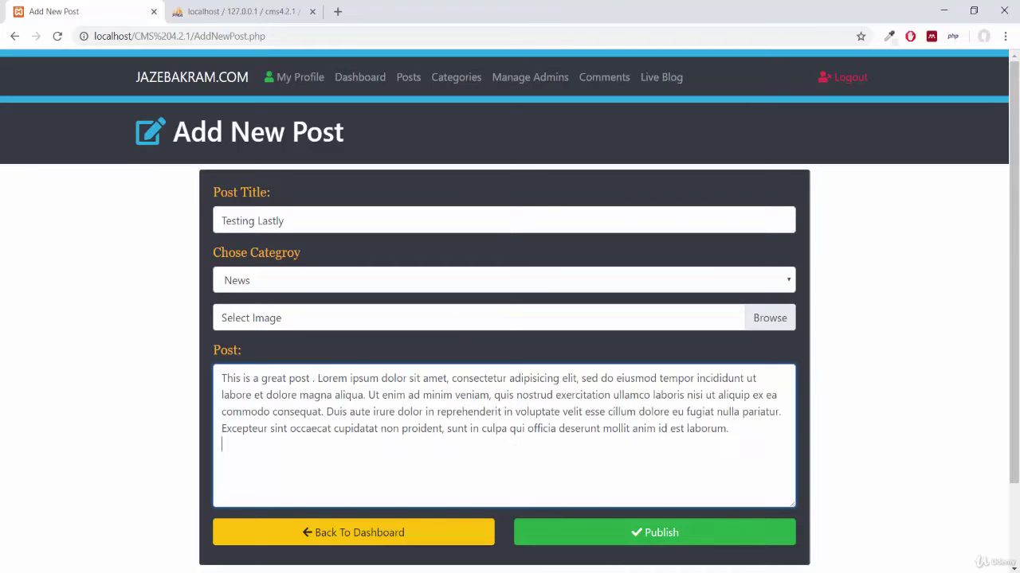
click(662, 533)
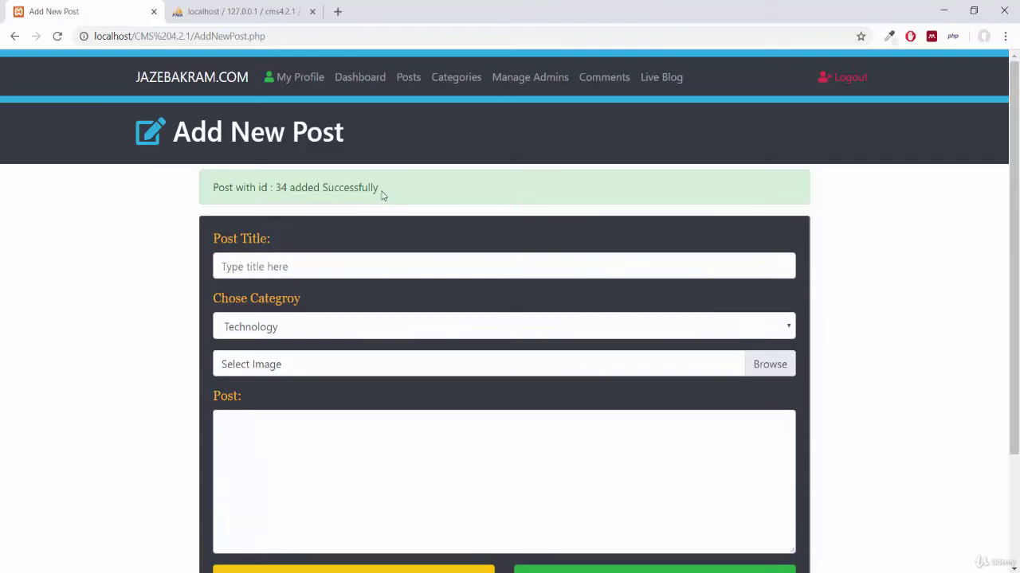
Return to the Posts list and open the Live Preview of 'Testing Lastly' (post 34).
click(409, 78)
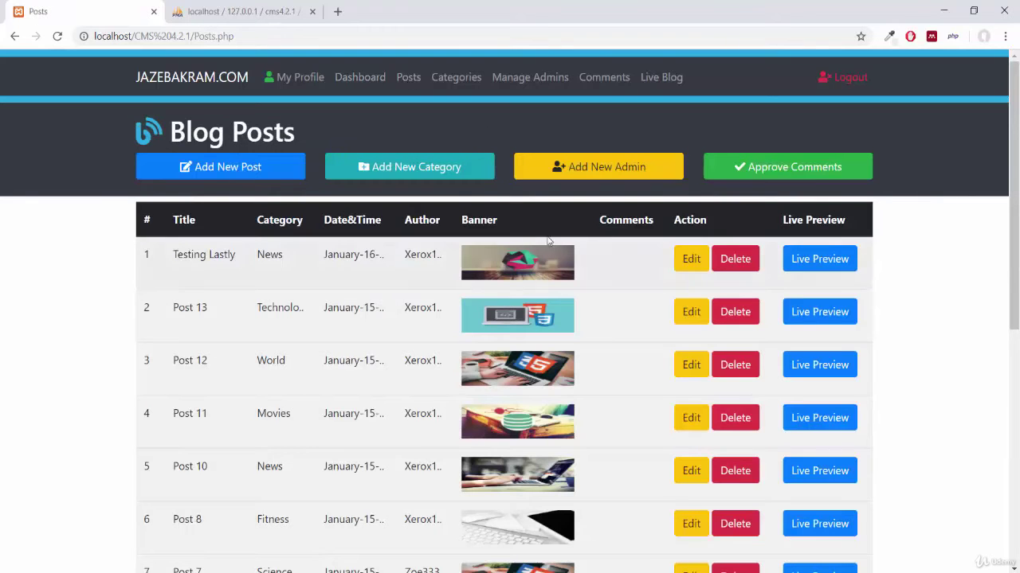
click(820, 266)
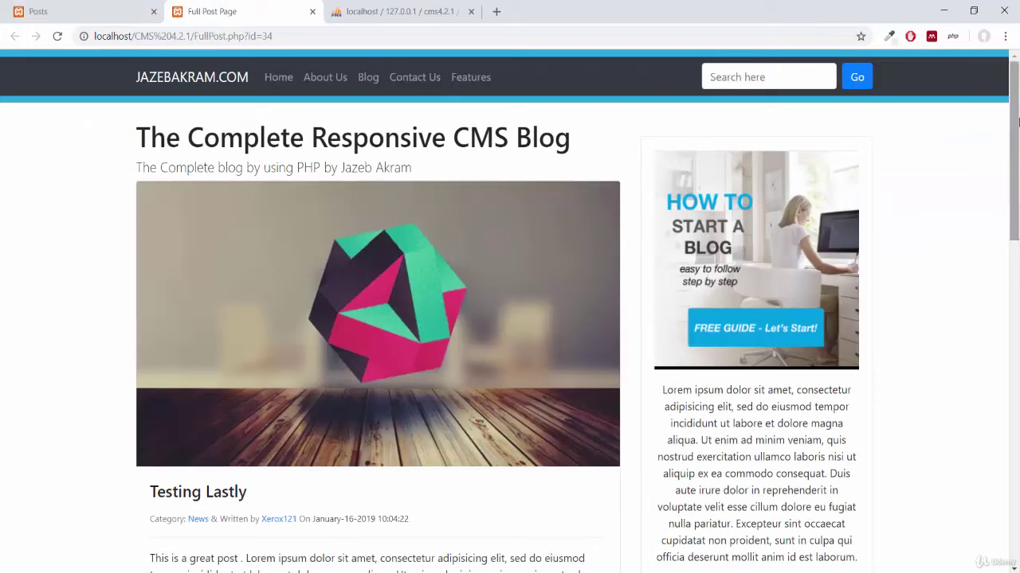